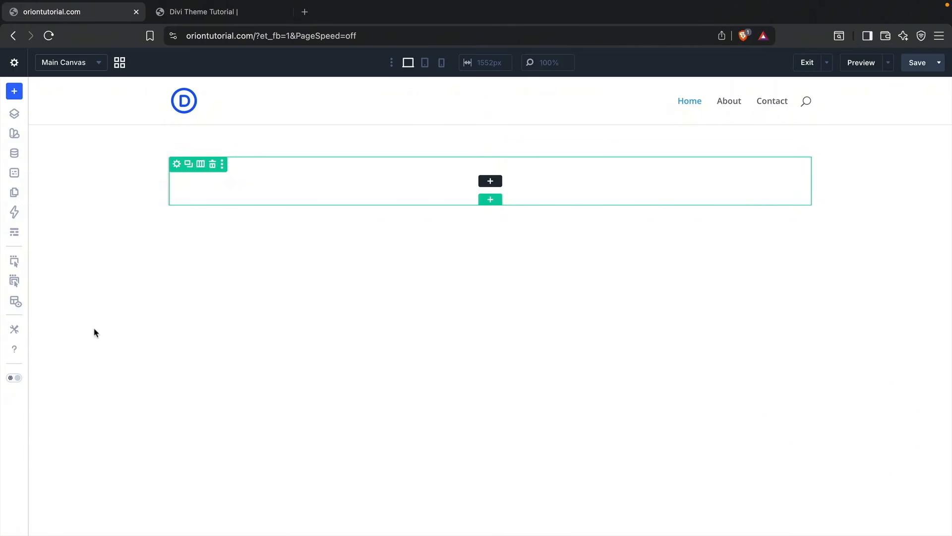
# Step: Switch the builder interface to dark mode and open the builder settings
pyautogui.click(14, 379)
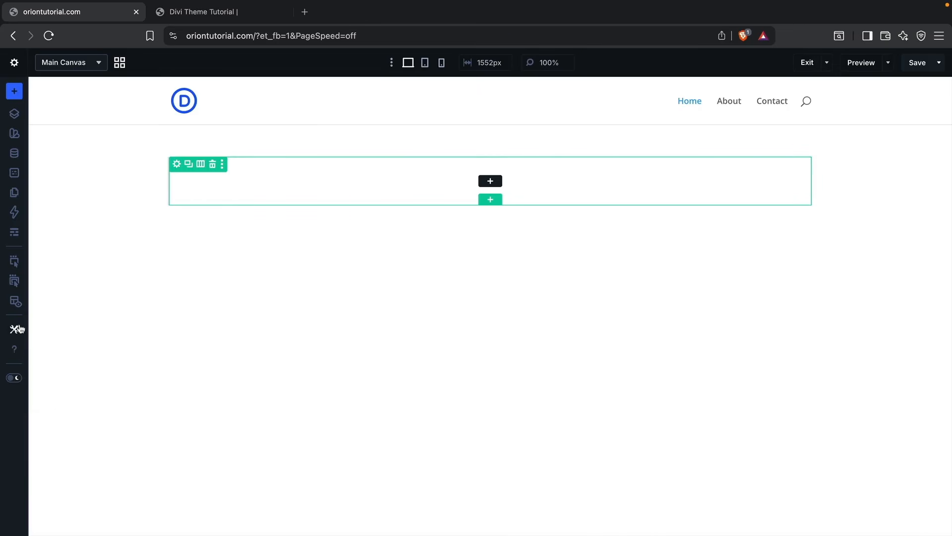
pyautogui.click(14, 331)
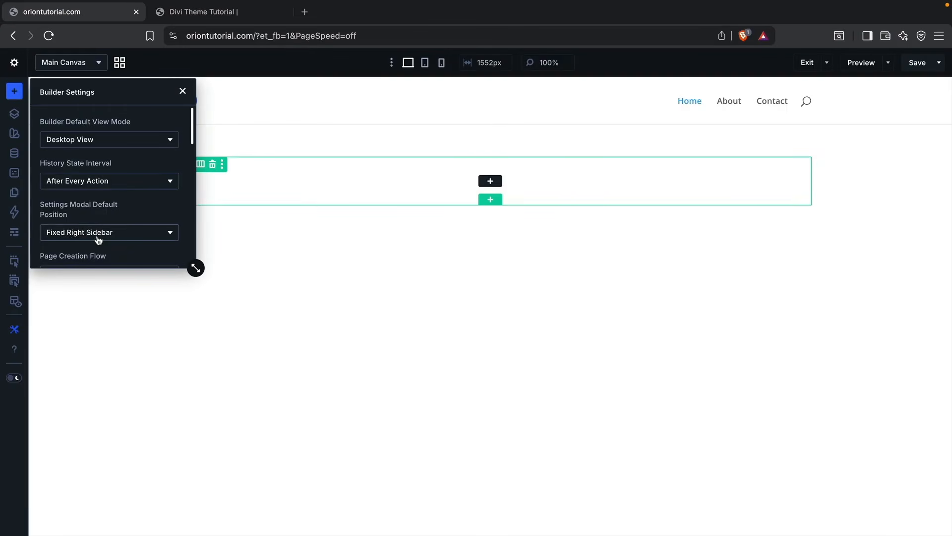
# Step: Insert an Audio module into the empty row of the section
pyautogui.click(492, 181)
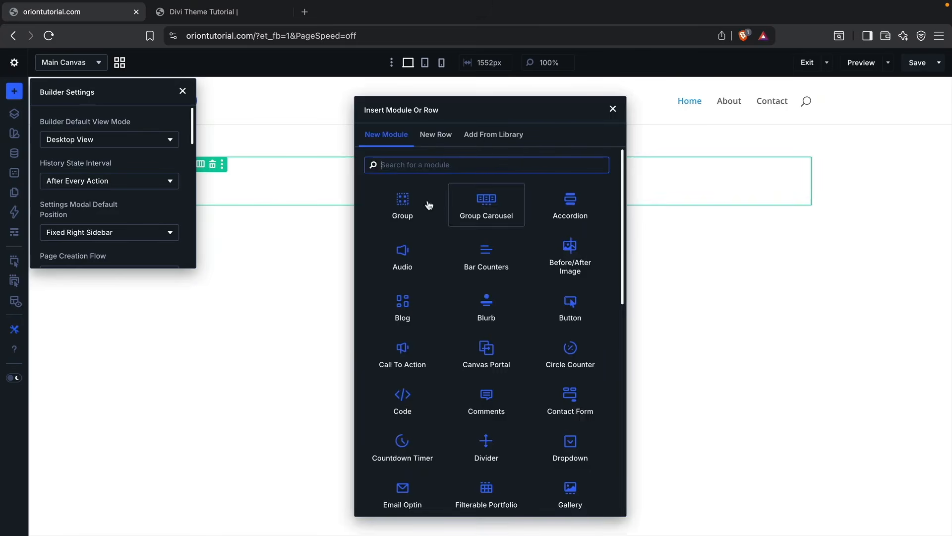
pyautogui.click(403, 260)
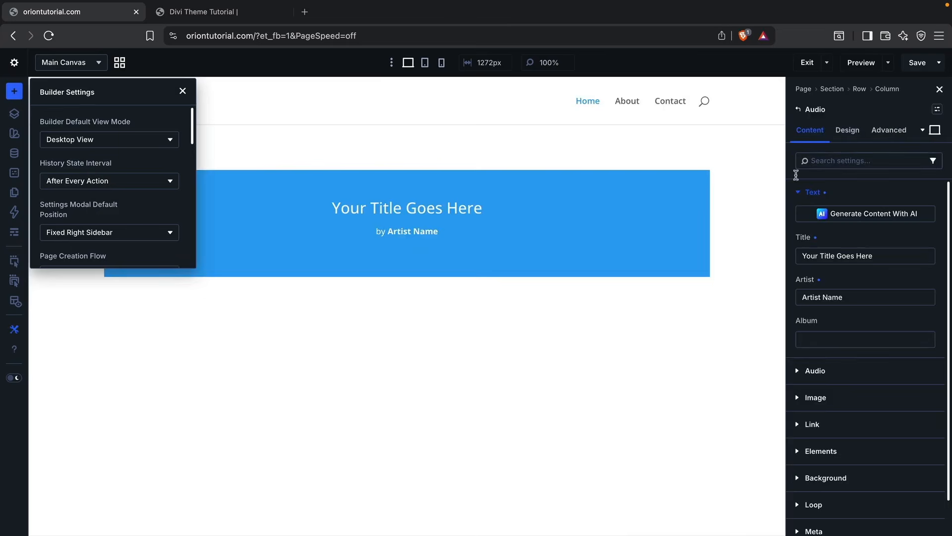
# Step: Try Fixed Left Sidebar and Last Used Position as the settings modal's default position, and return it to Fixed Right Sidebar
pyautogui.click(149, 232)
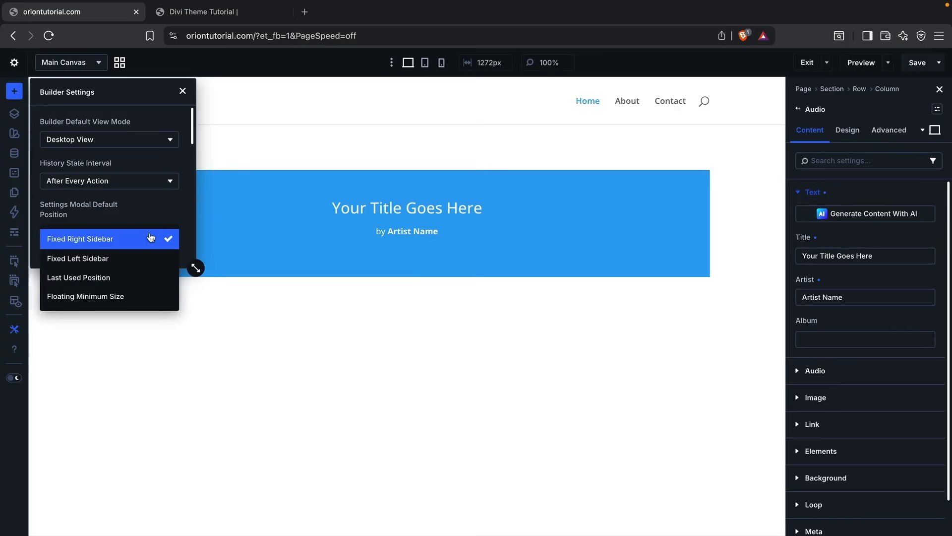
pyautogui.click(150, 253)
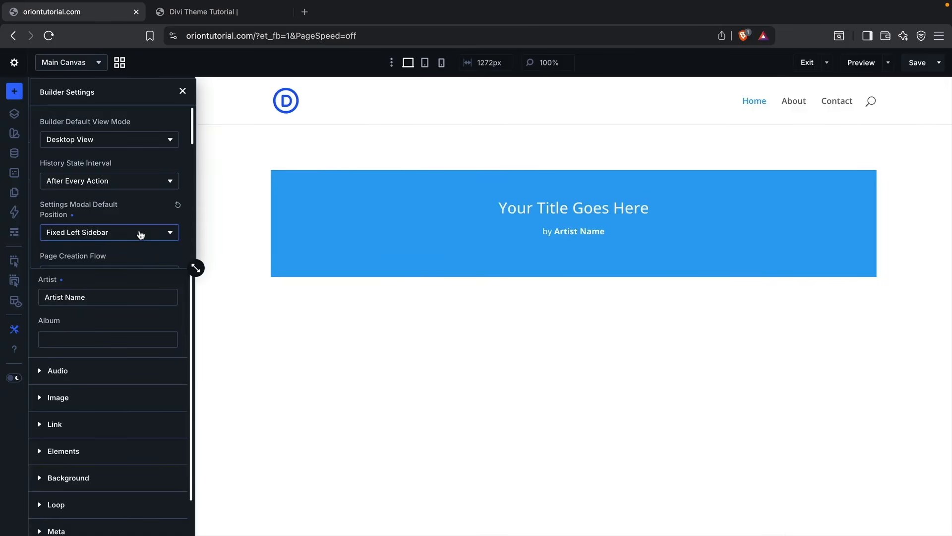
pyautogui.click(141, 234)
pyautogui.click(132, 274)
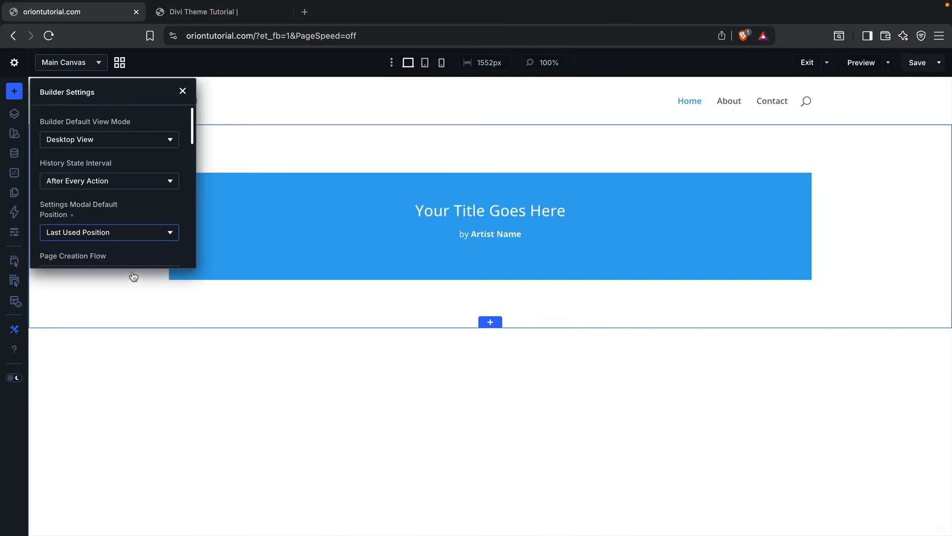
pyautogui.click(139, 243)
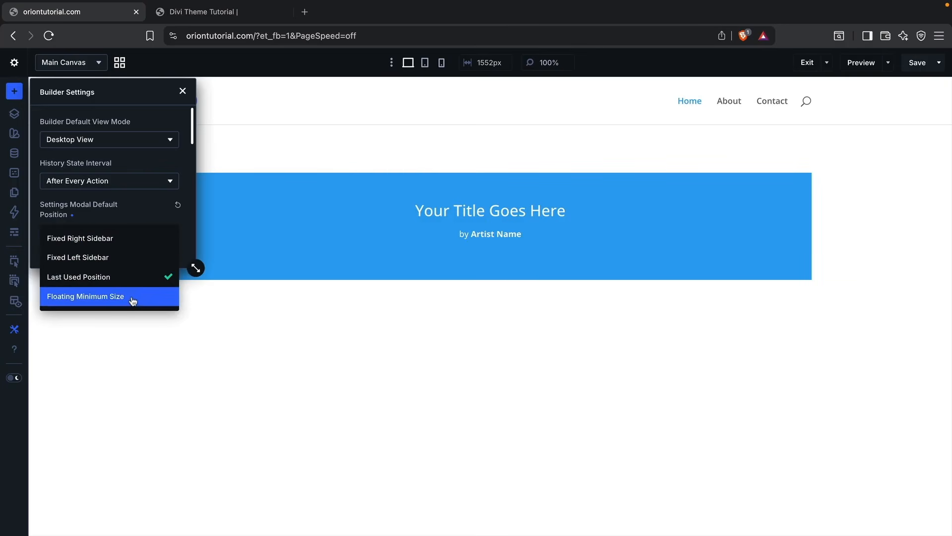
pyautogui.click(129, 243)
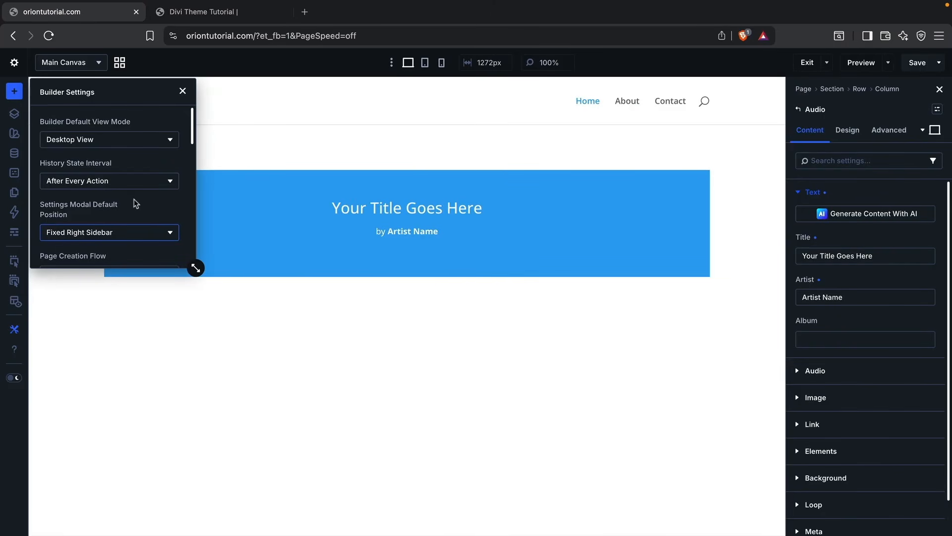
# Step: Enable the Undo/Redo, History and Clear Layout icons for the builder's page bar
pyautogui.scroll(-1, 135, 203)
pyautogui.scroll(-6, 135, 203)
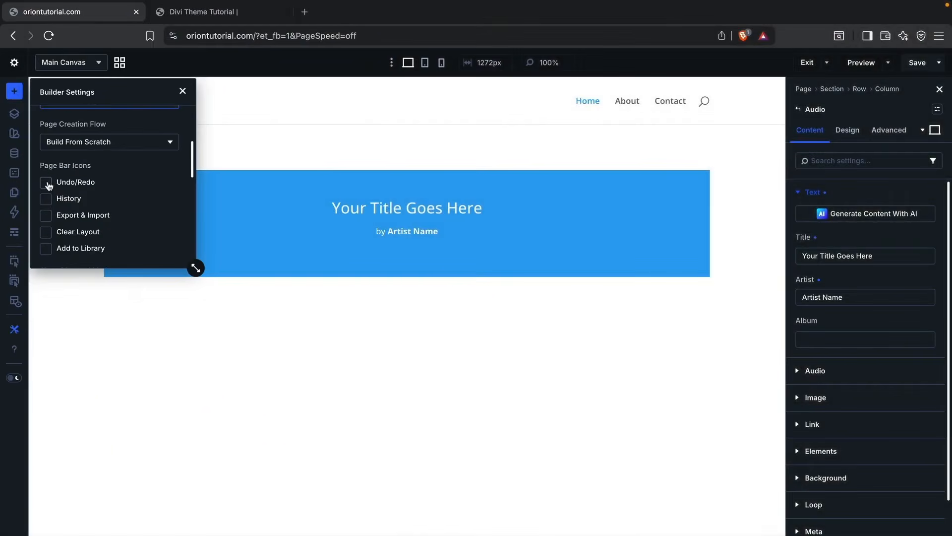
pyautogui.click(46, 183)
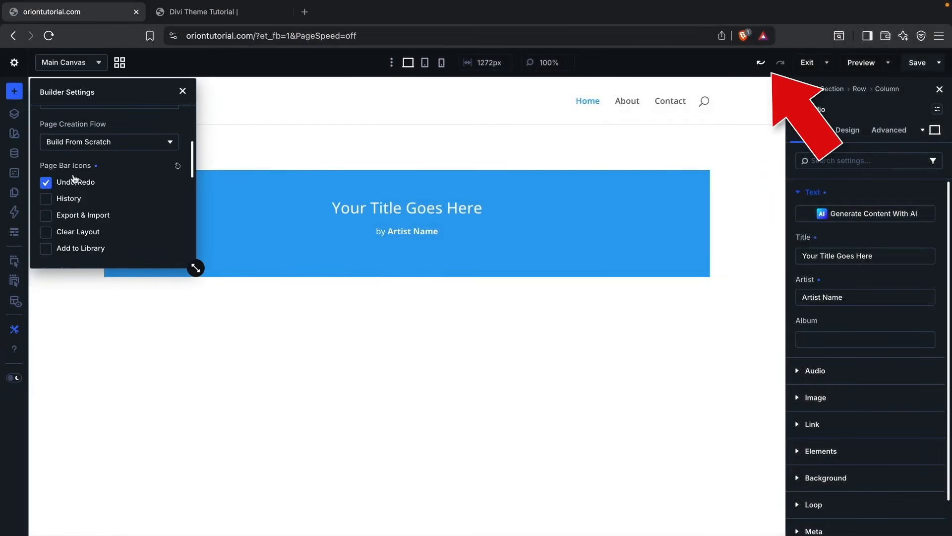
pyautogui.click(46, 199)
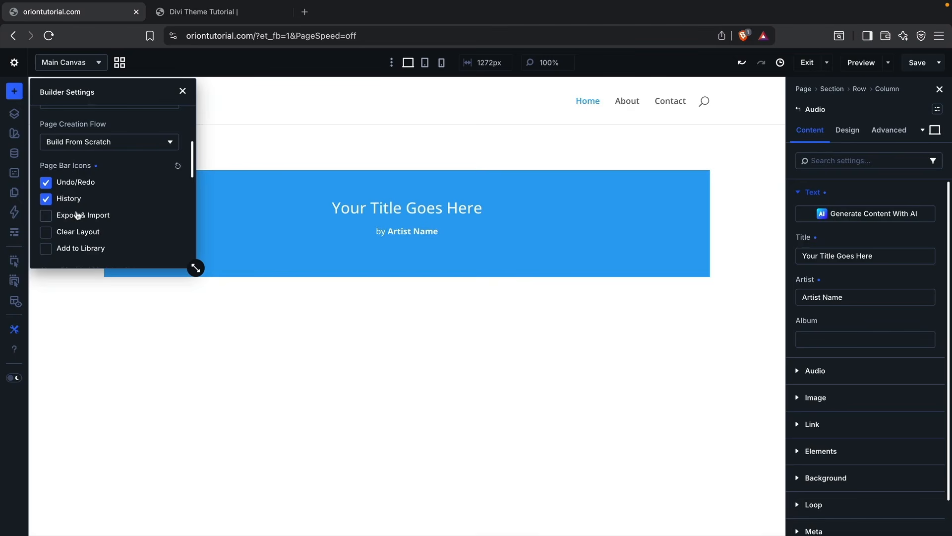
pyautogui.click(46, 232)
# Step: Try the Purple, Red and Orange color schemes for the builder interface and settle on Green
pyautogui.scroll(-1, 81, 223)
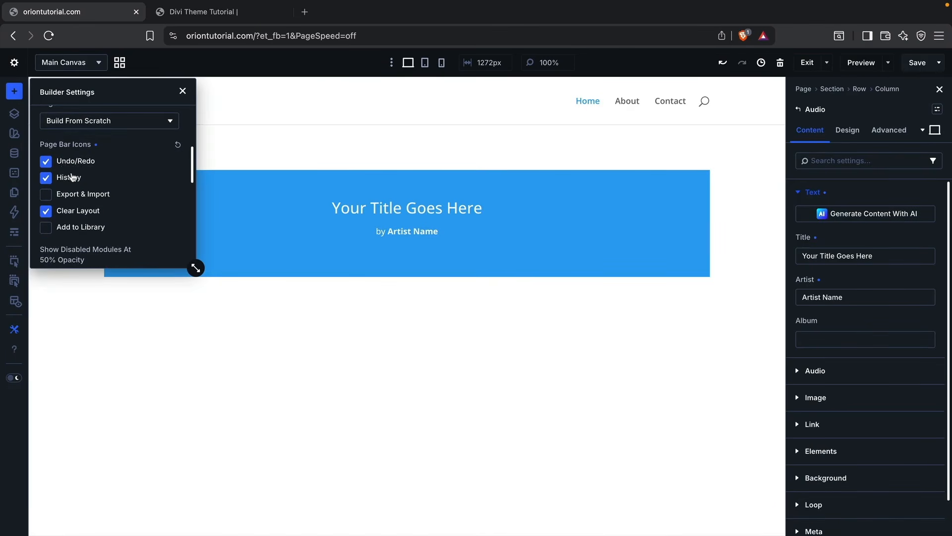
pyautogui.scroll(-5, 110, 187)
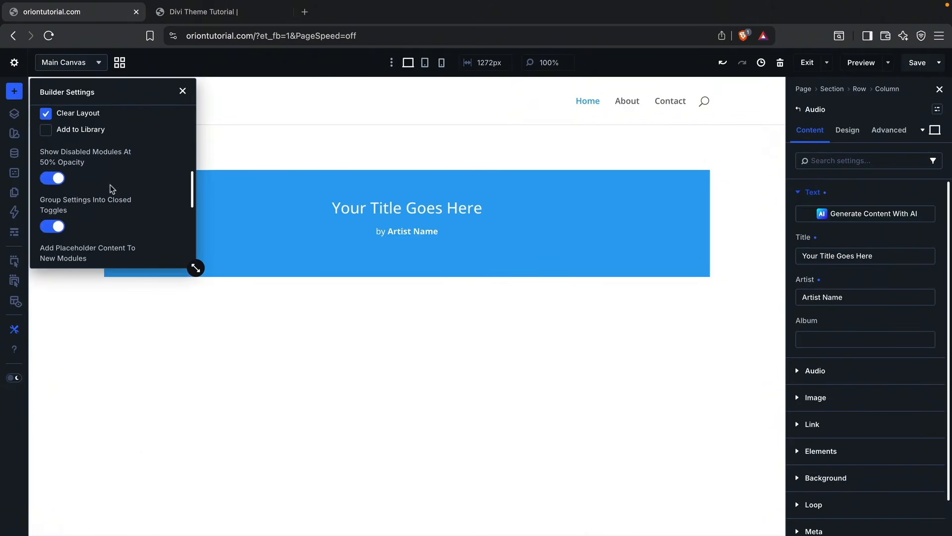
pyautogui.scroll(-10, 111, 188)
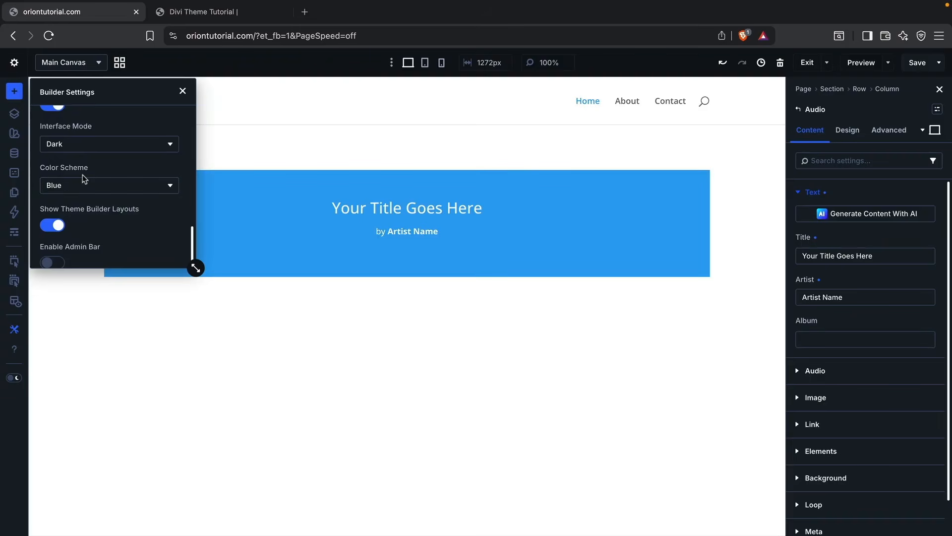
pyautogui.click(85, 191)
pyautogui.click(87, 211)
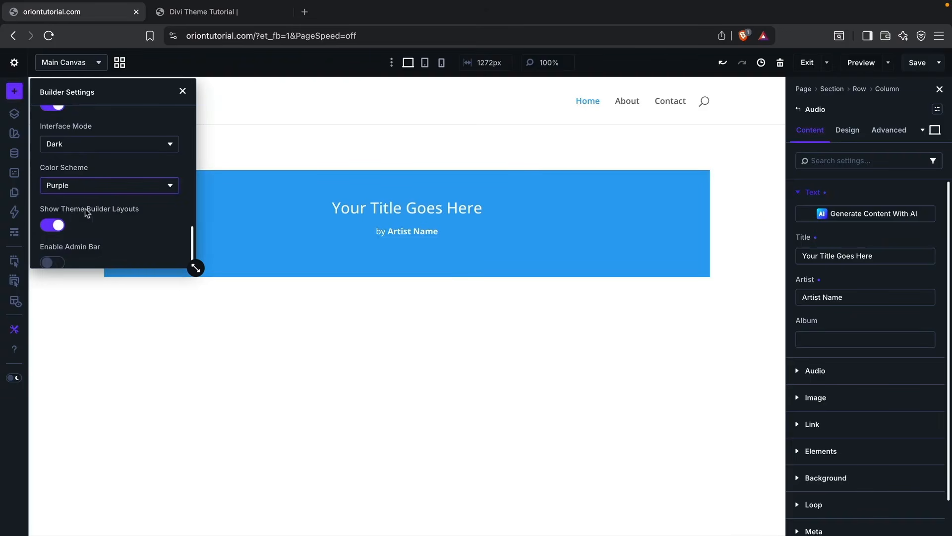
pyautogui.click(94, 187)
pyautogui.click(88, 229)
pyautogui.click(87, 188)
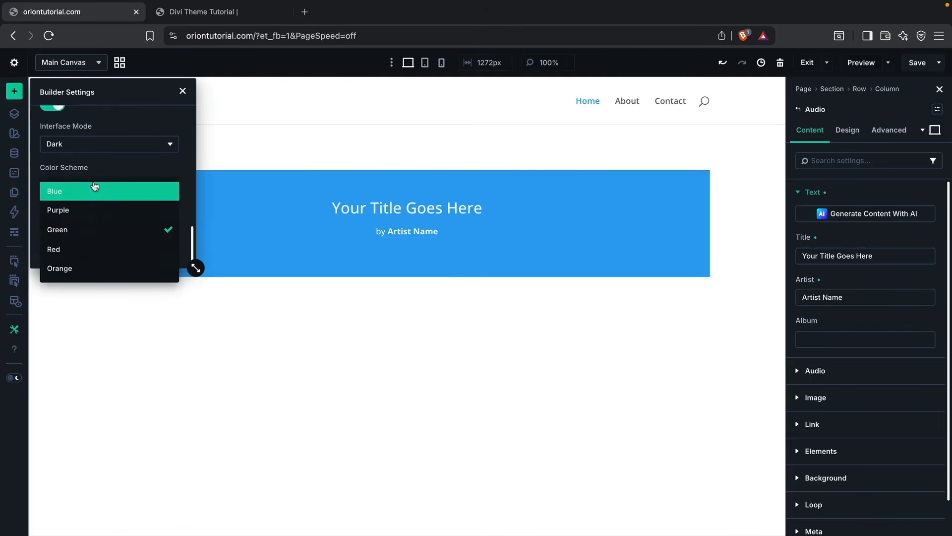
pyautogui.click(87, 248)
pyautogui.click(99, 191)
pyautogui.click(94, 266)
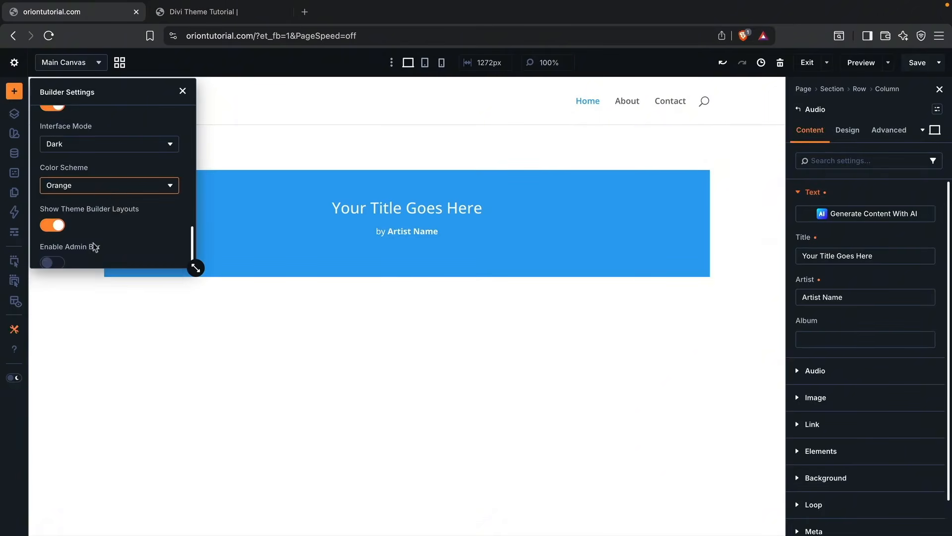
pyautogui.click(106, 187)
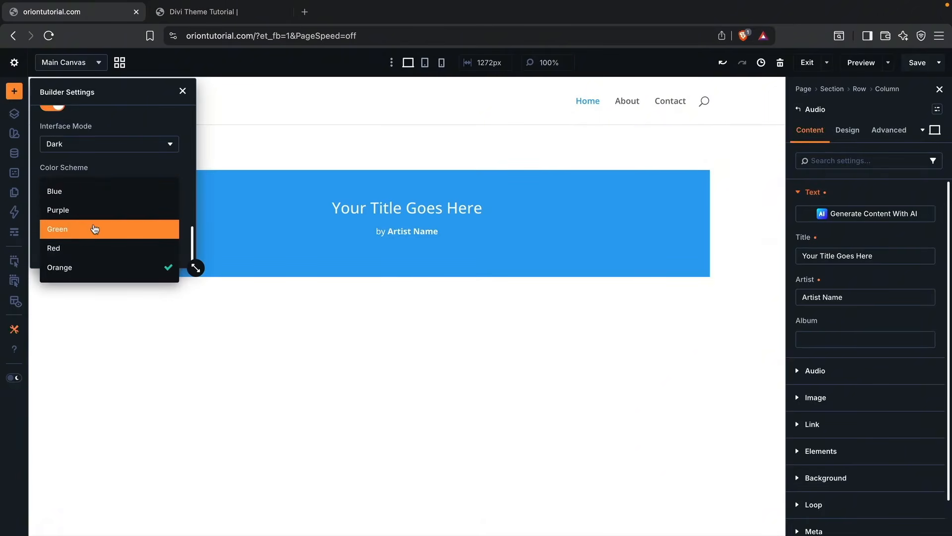
pyautogui.click(94, 228)
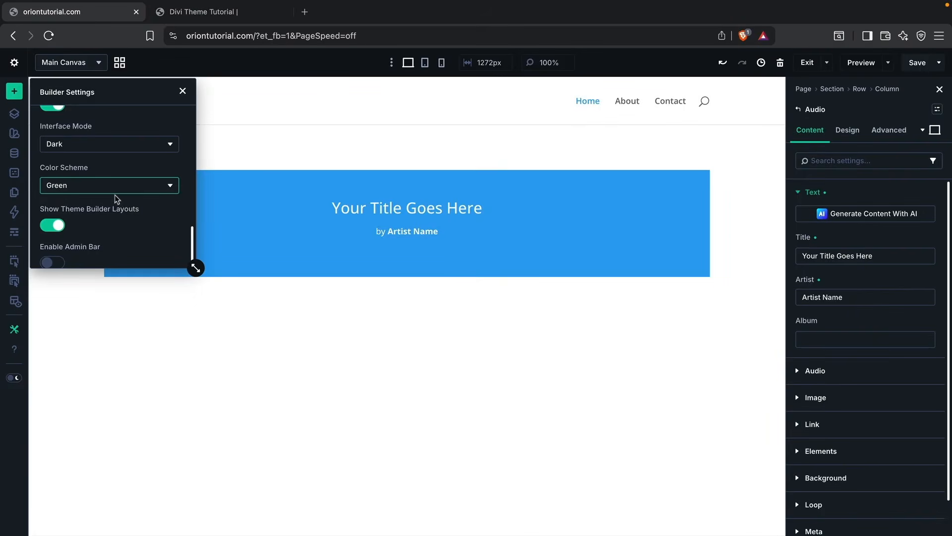
# Step: Enable the admin bar, disable it again, and close the builder settings
pyautogui.scroll(-1, 114, 195)
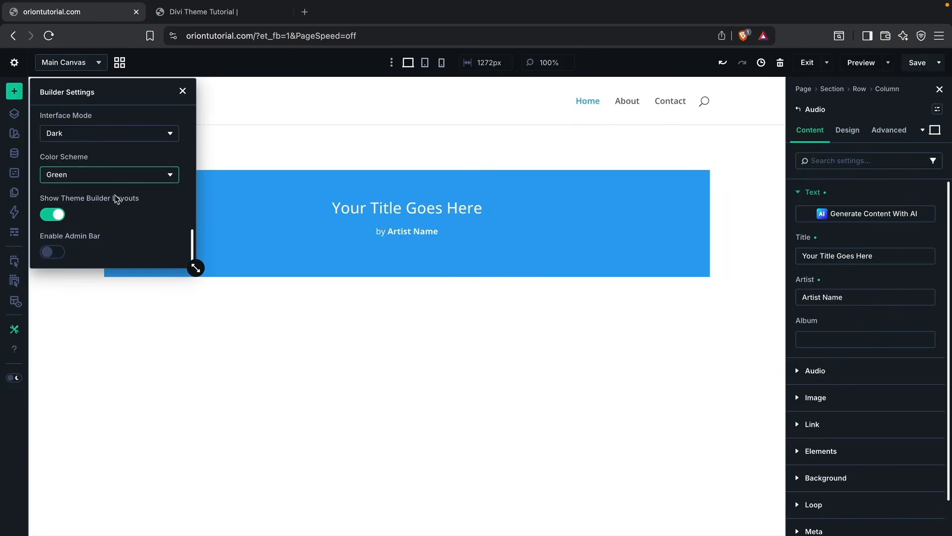
pyautogui.click(52, 253)
pyautogui.moveTo(82, 67)
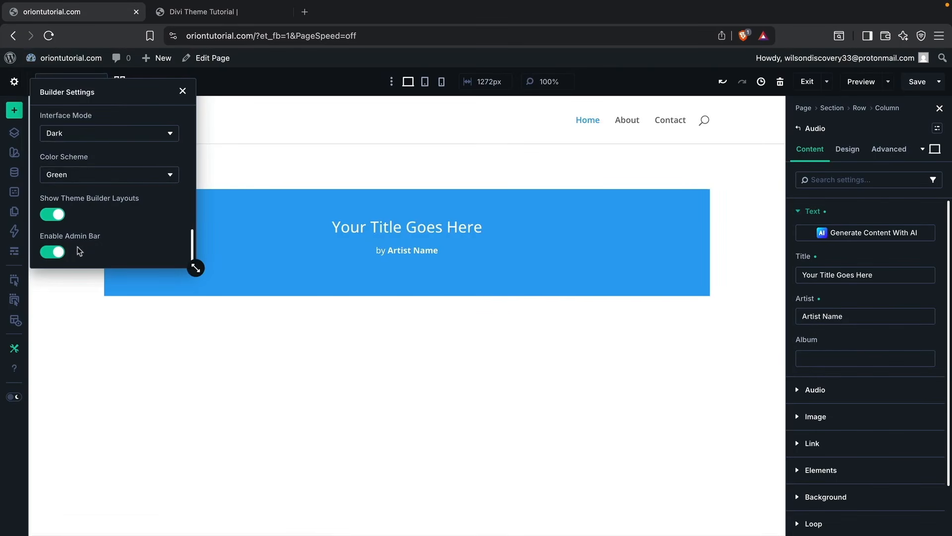
pyautogui.click(54, 254)
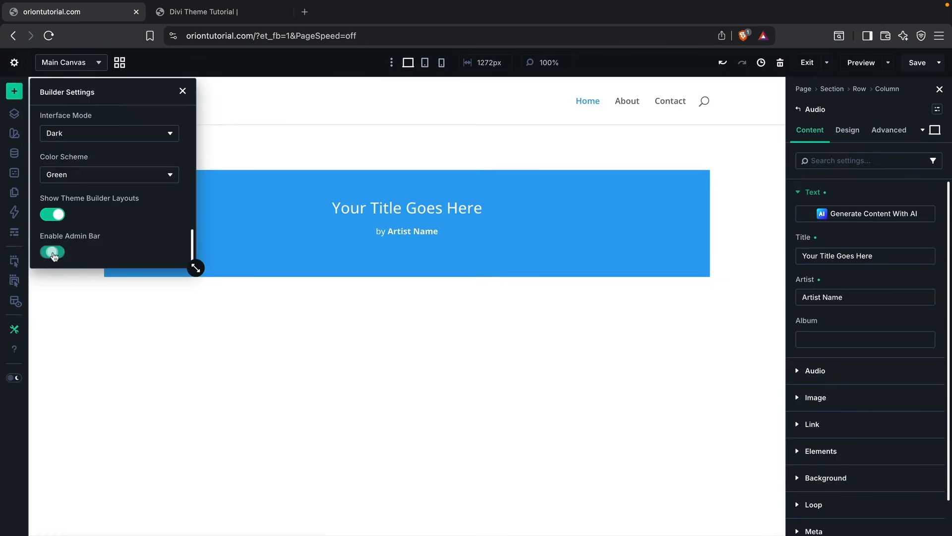
pyautogui.click(183, 92)
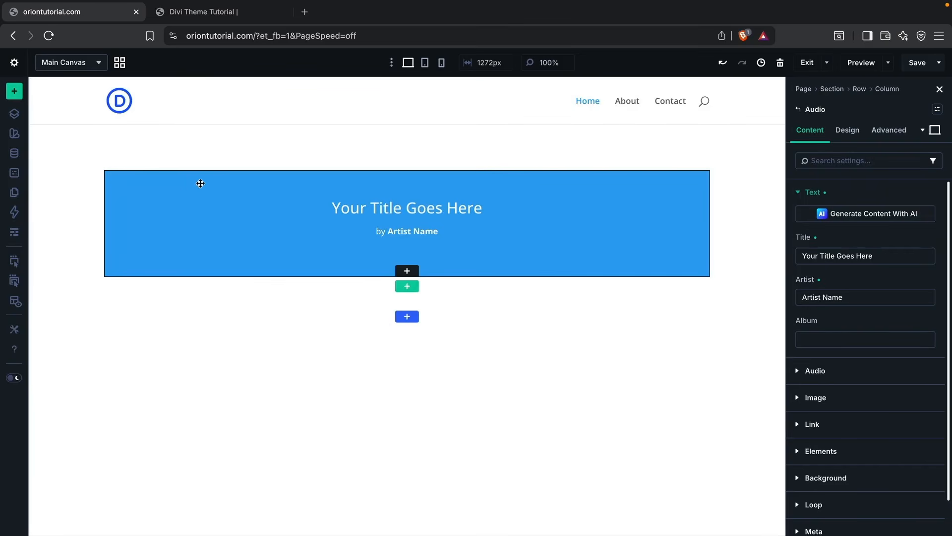
# Step: Delete the Audio module and the row that contained it from the section
pyautogui.rightClick(390, 188)
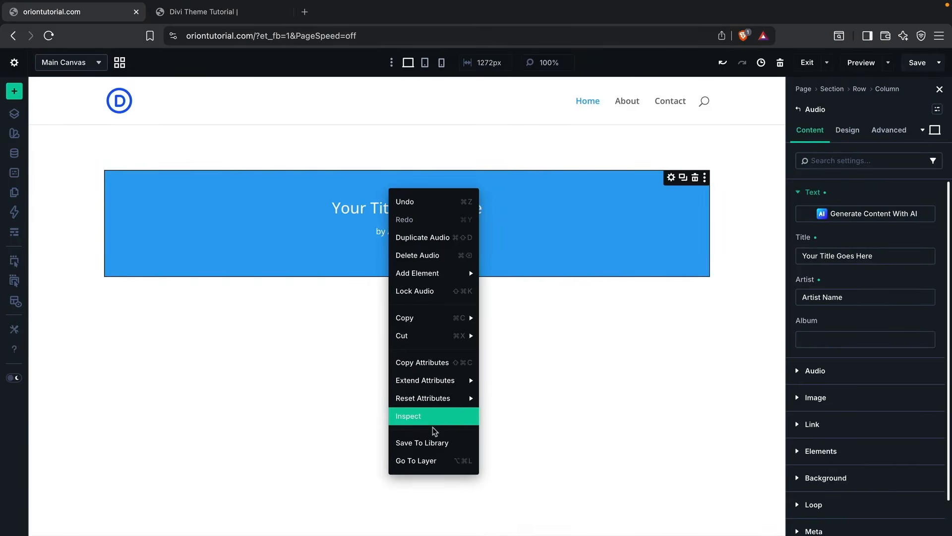
pyautogui.click(446, 254)
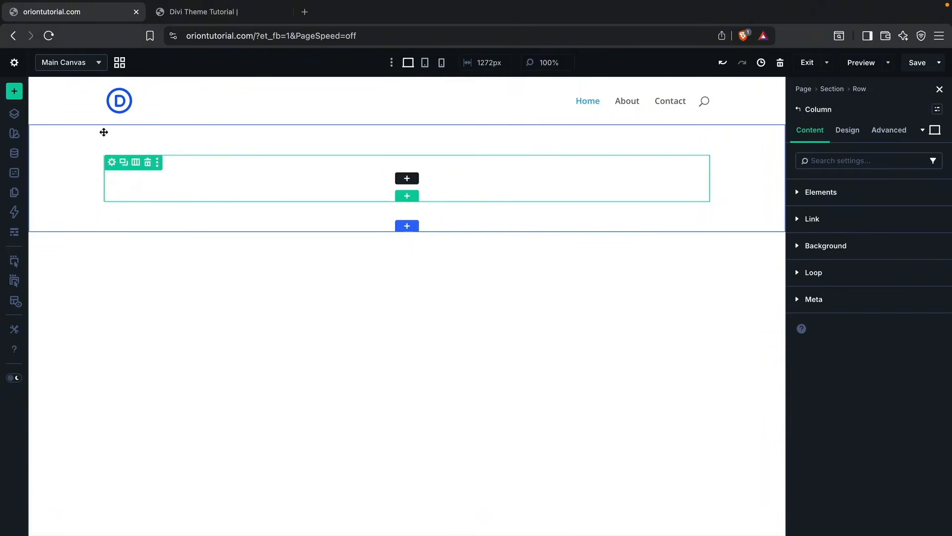
pyautogui.click(148, 163)
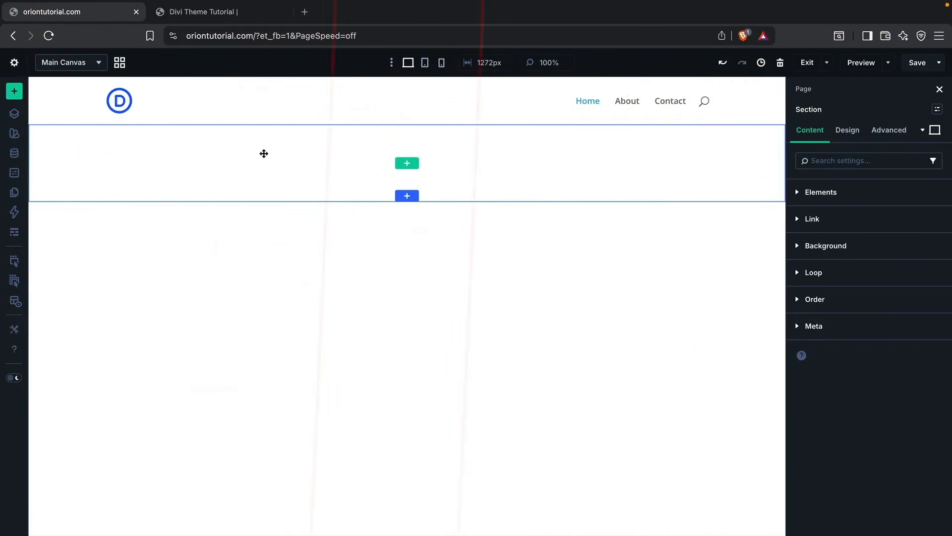
# Step: Start inserting a new row and examine the available flex and grid column layouts
pyautogui.click(408, 164)
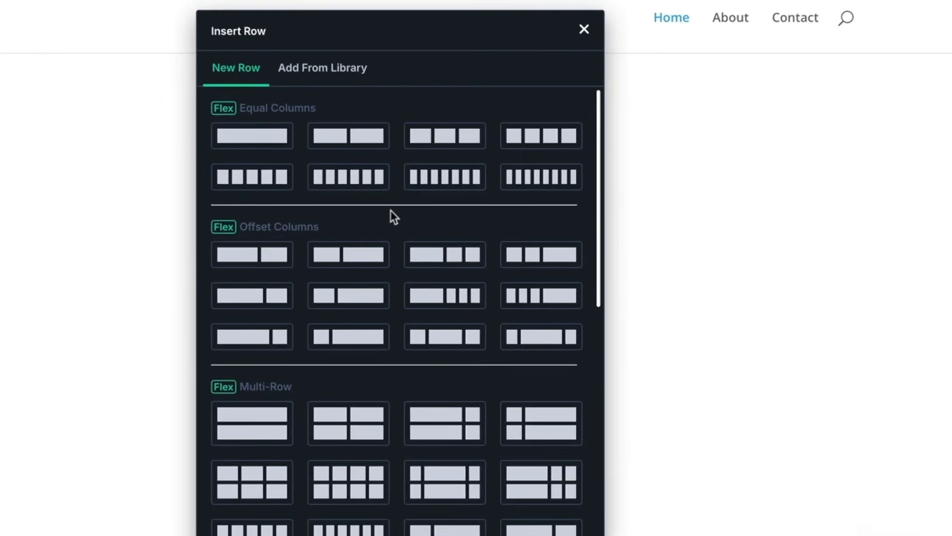
pyautogui.scroll(-8, 302, 203)
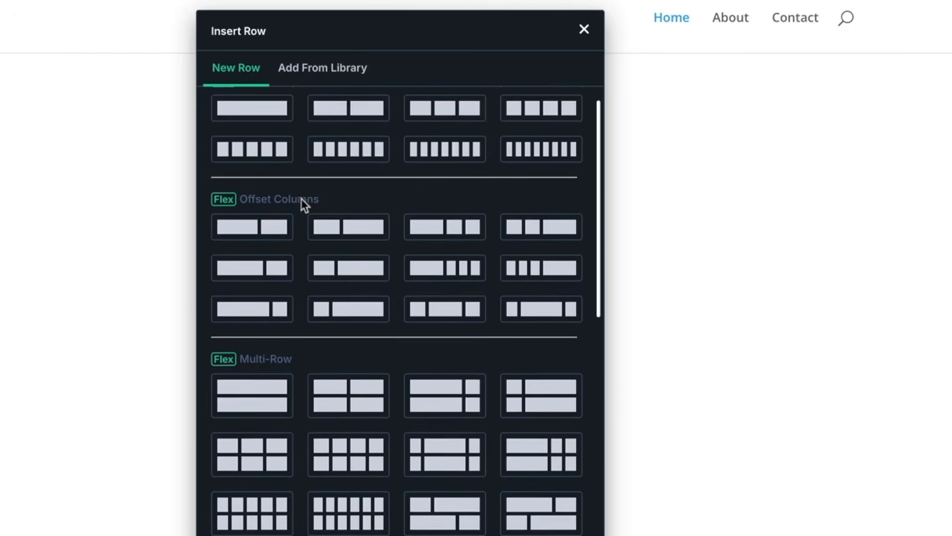
pyautogui.scroll(-7, 338, 340)
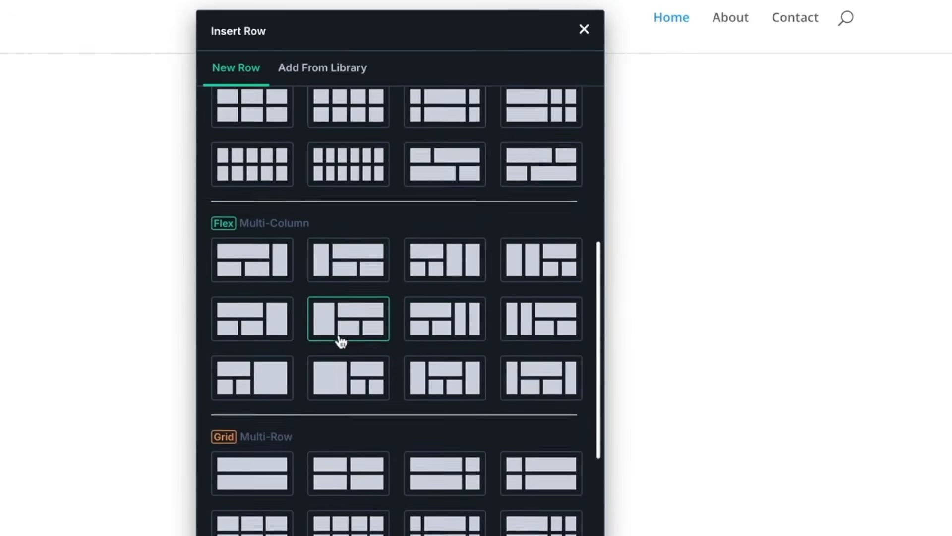
pyautogui.scroll(-2, 337, 335)
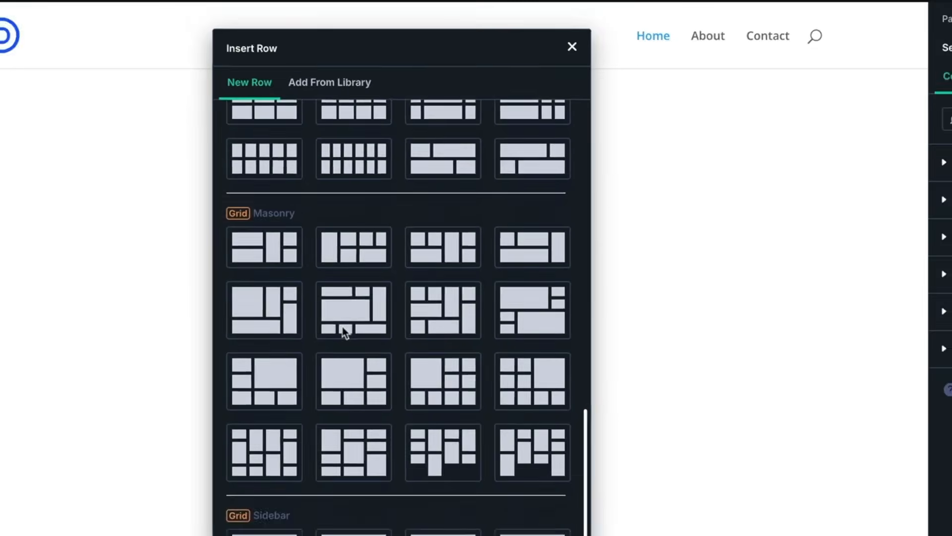
pyautogui.scroll(17, 337, 335)
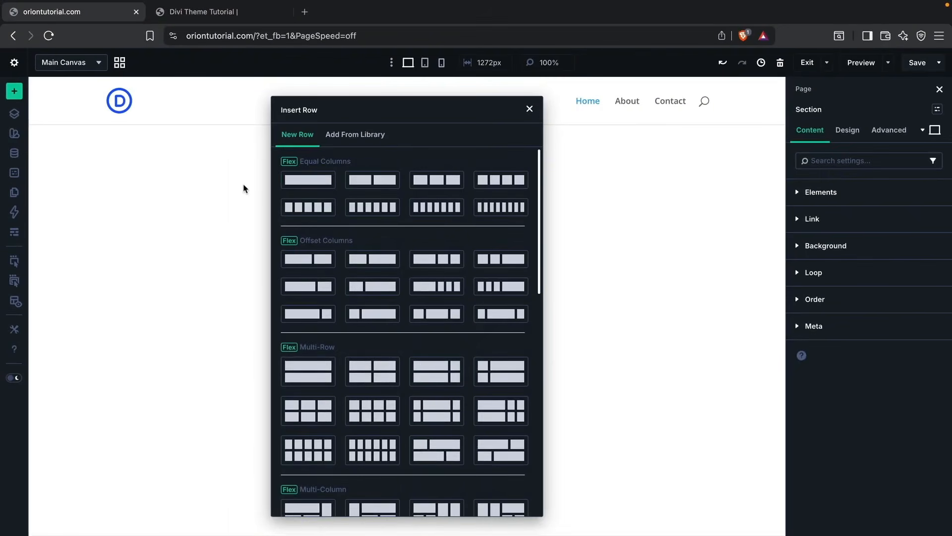
# Step: Switch to the Divi Theme Tutorial site and look over its Cyber Guard home page
pyautogui.click(235, 20)
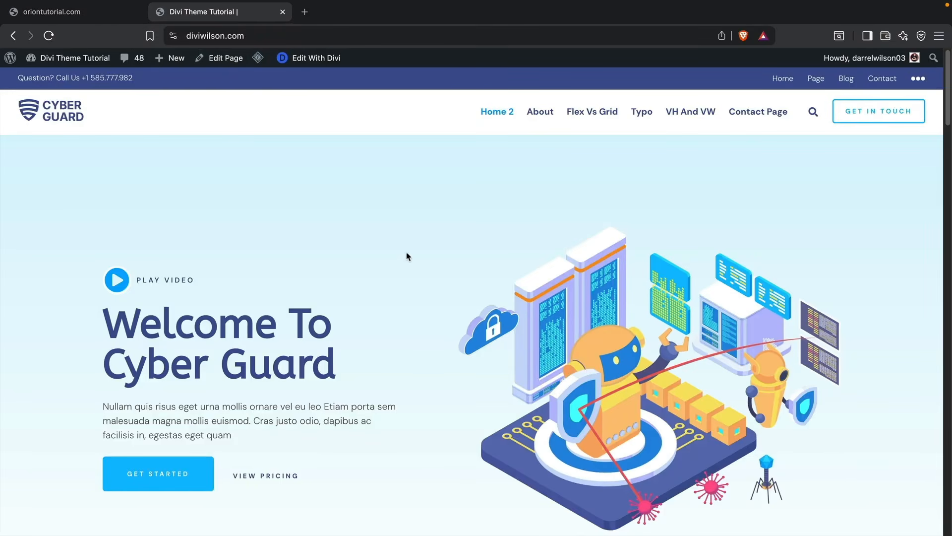
pyautogui.scroll(-1, 435, 303)
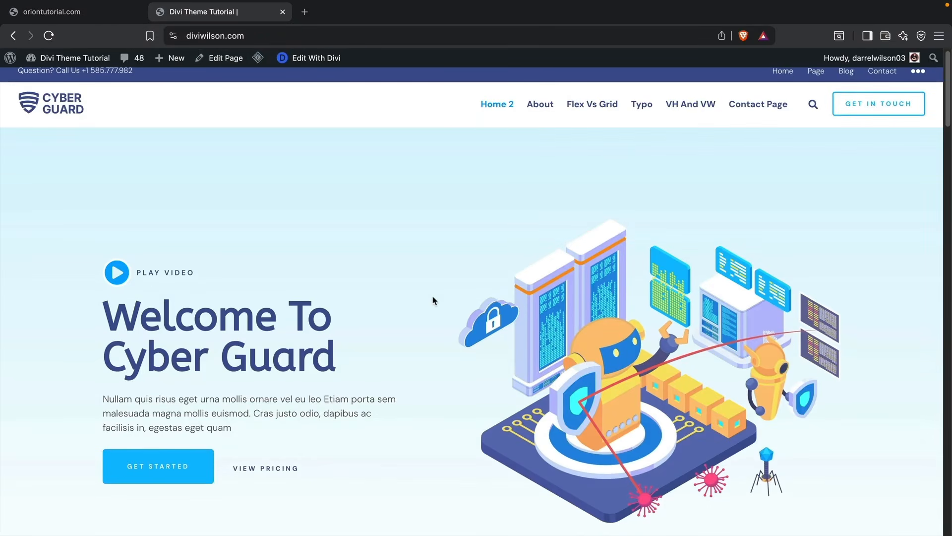
pyautogui.scroll(-1, 435, 301)
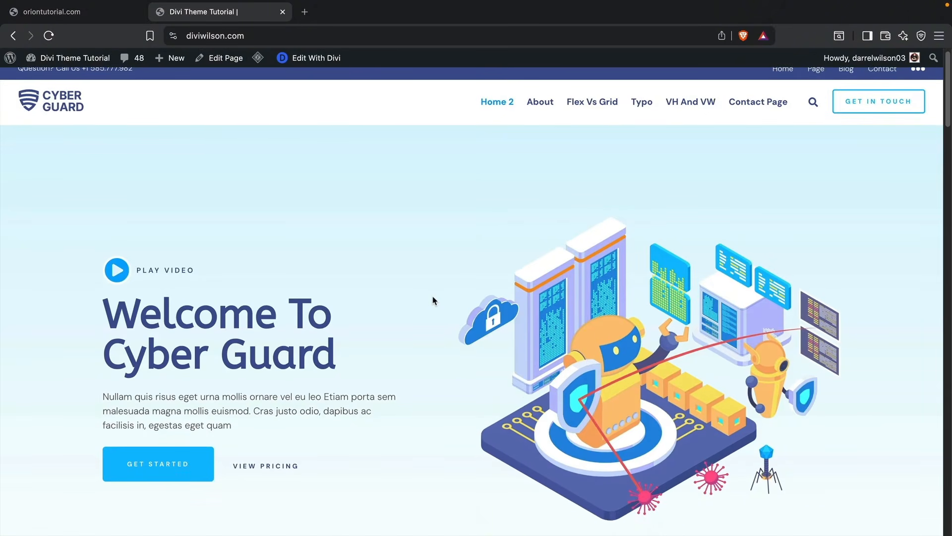
# Step: Examine the Flex Vs Grid, Typo, and VH And VW demo pages of the Divi Theme Tutorial site
pyautogui.click(576, 105)
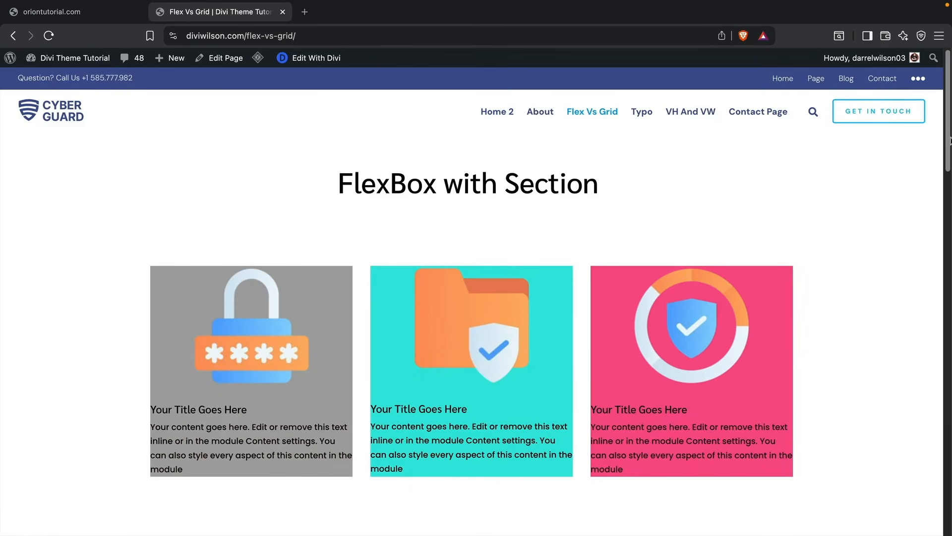
pyautogui.moveTo(948, 142); pyautogui.dragTo(951, 85)
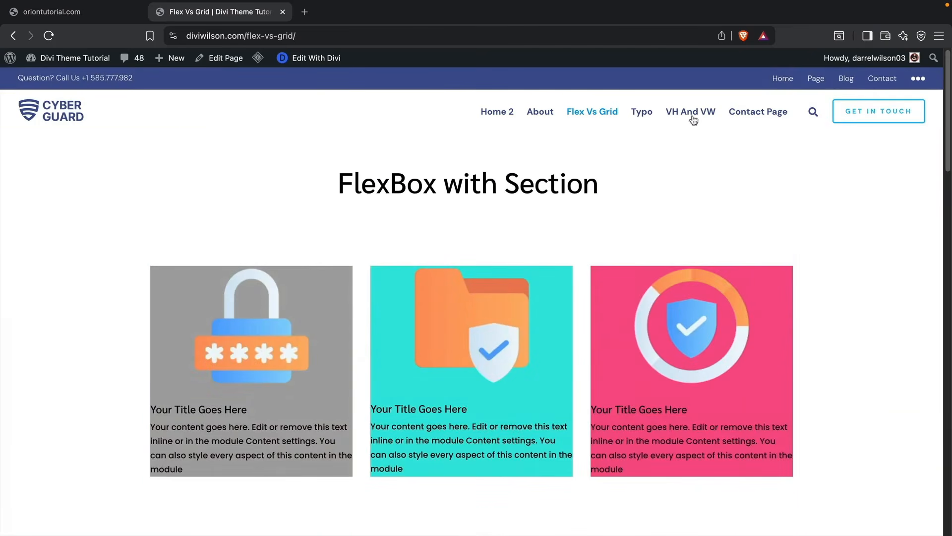
pyautogui.click(647, 116)
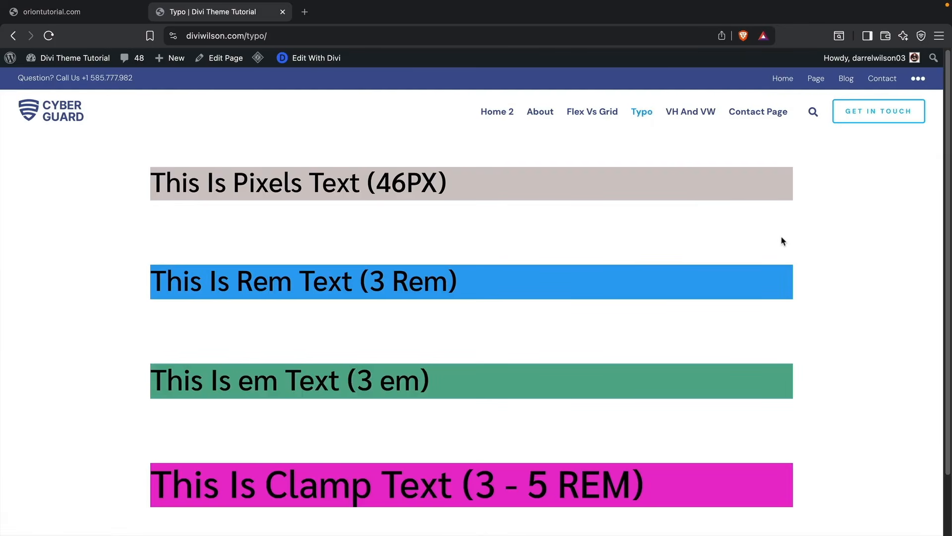
pyautogui.moveTo(469, 183); pyautogui.dragTo(370, 186)
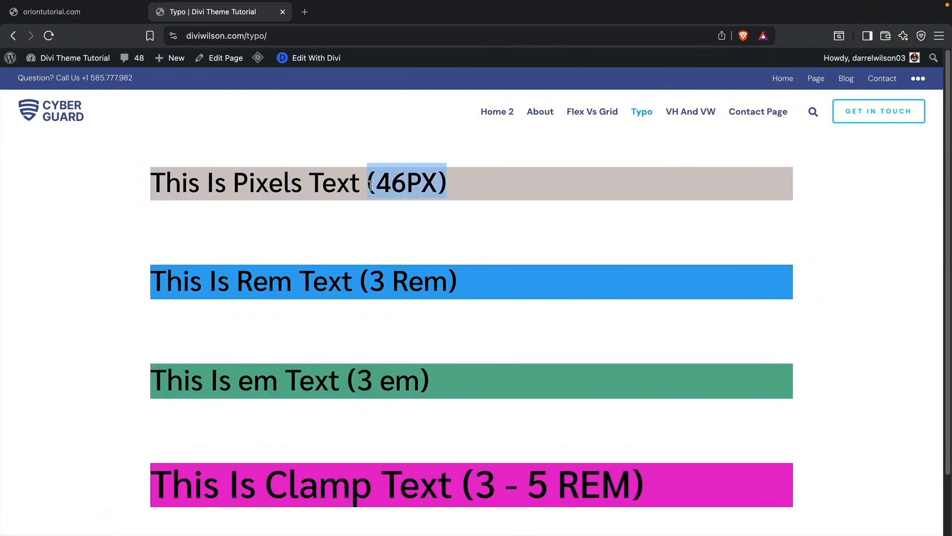
pyautogui.moveTo(474, 286); pyautogui.dragTo(408, 279)
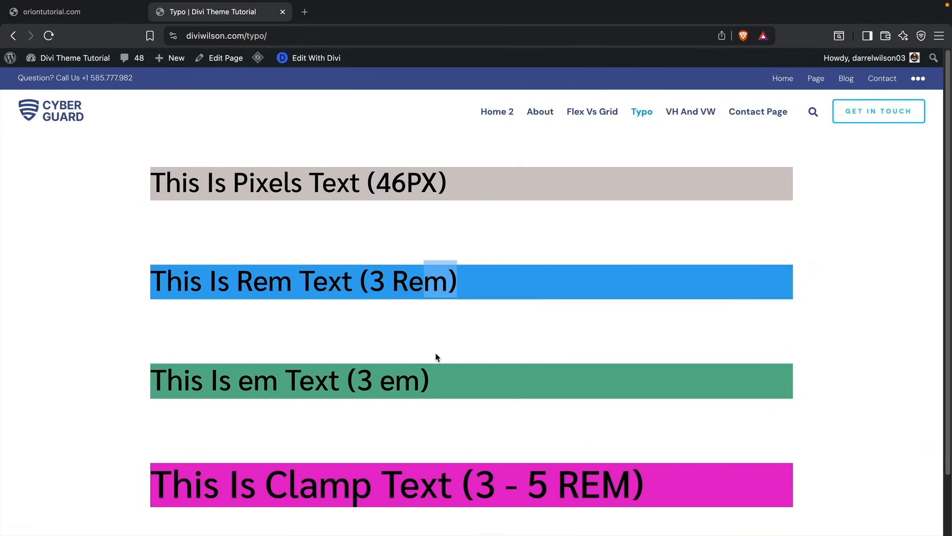
pyautogui.click(438, 370)
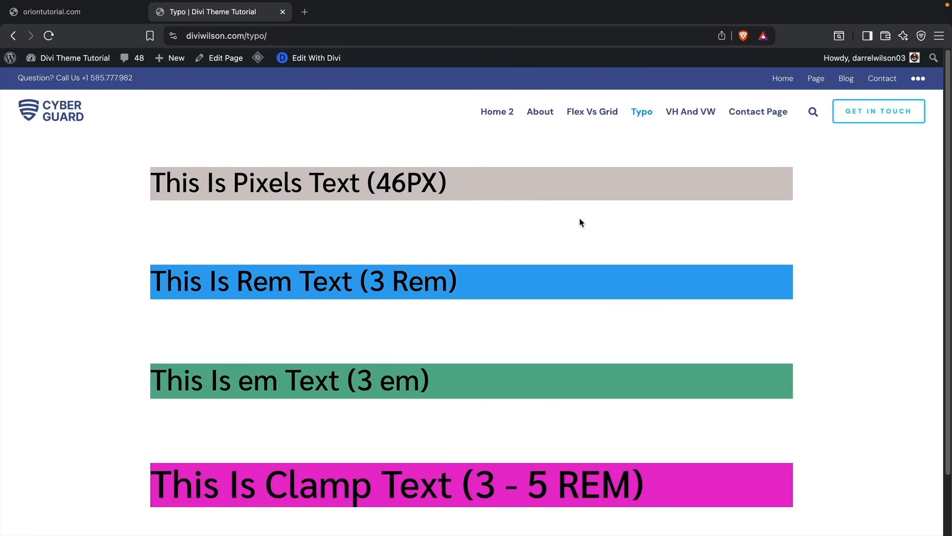
pyautogui.click(686, 114)
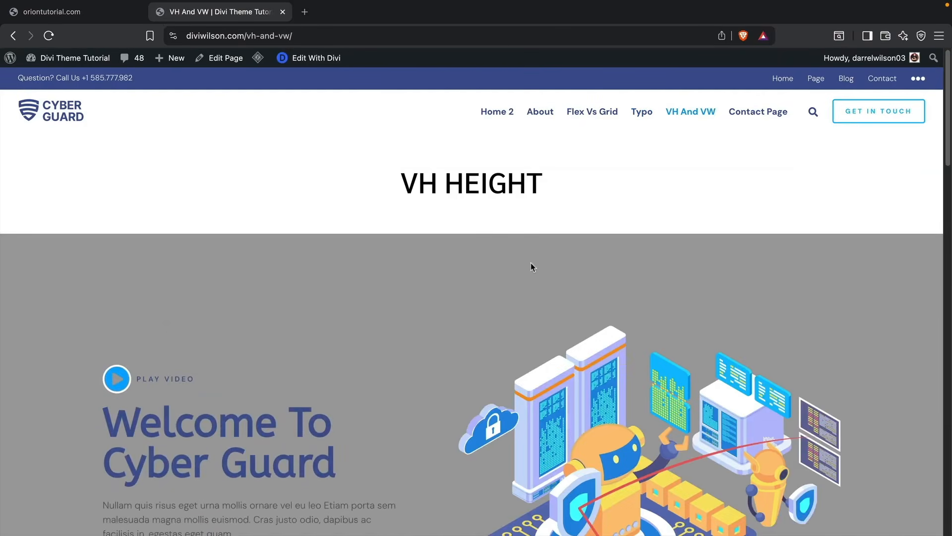
pyautogui.scroll(-3, 531, 264)
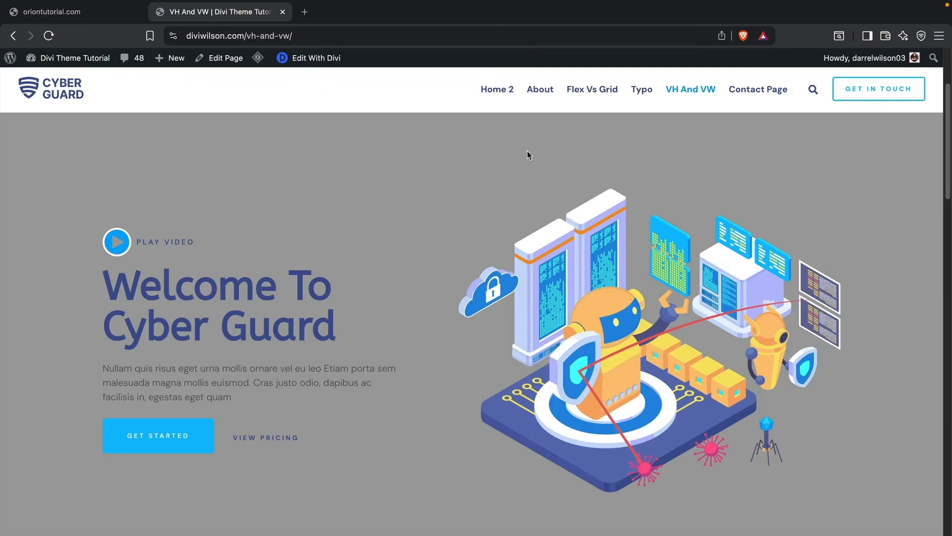
# Step: Return to the oriontutorial.com builder and insert a flex row with two equal columns
pyautogui.click(108, 16)
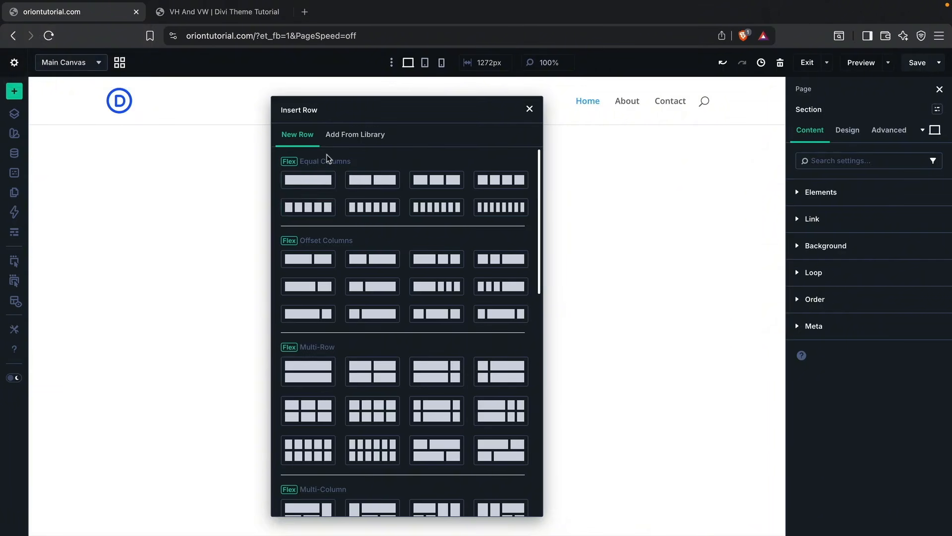
pyautogui.click(381, 183)
pyautogui.press('Escape')
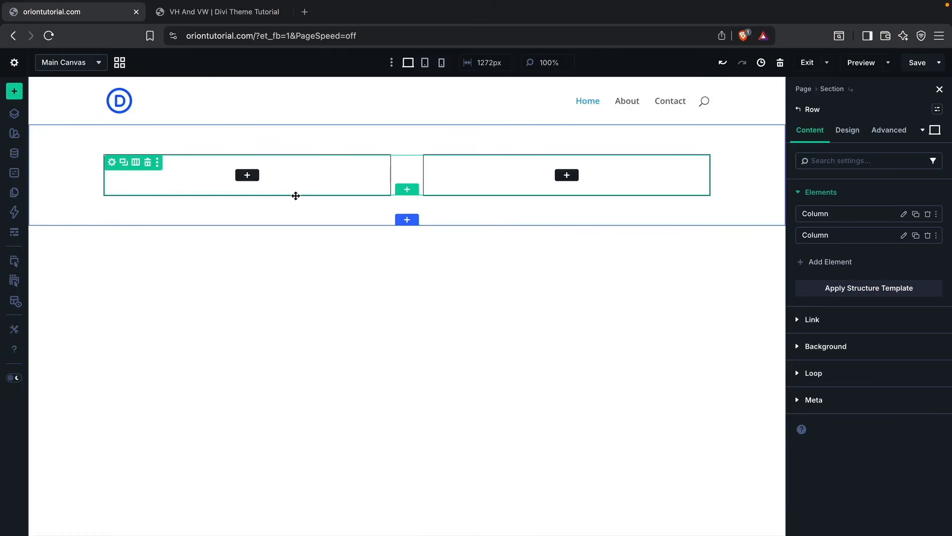
# Step: Add a Heading module to the row's first column and set its text to the person's full name
pyautogui.click(248, 176)
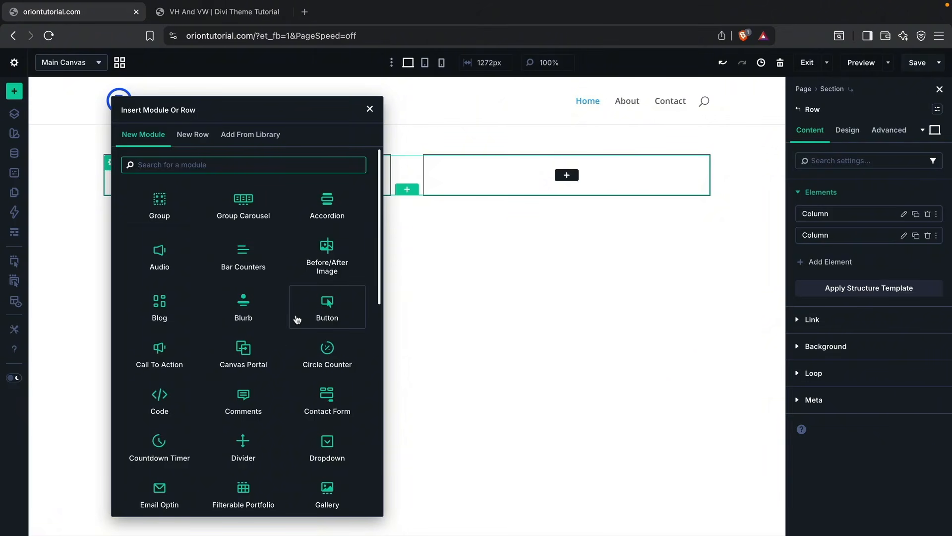
pyautogui.scroll(-3, 297, 328)
pyautogui.scroll(-1, 297, 329)
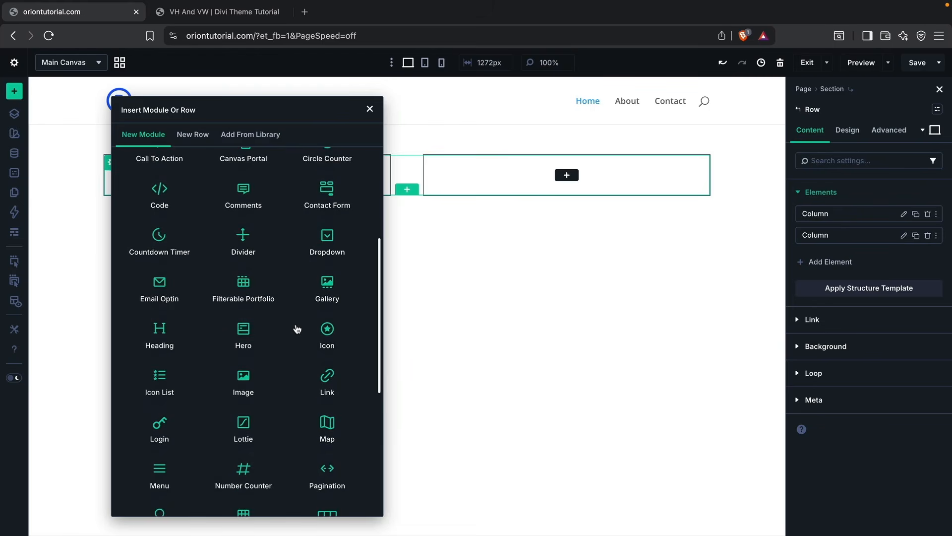
pyautogui.scroll(5, 189, 310)
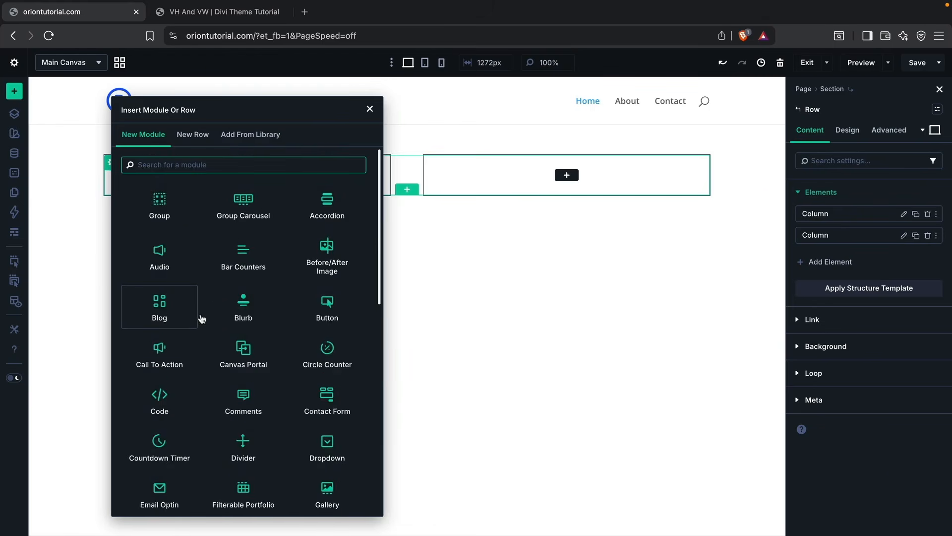
pyautogui.click(201, 164)
pyautogui.write('heading')
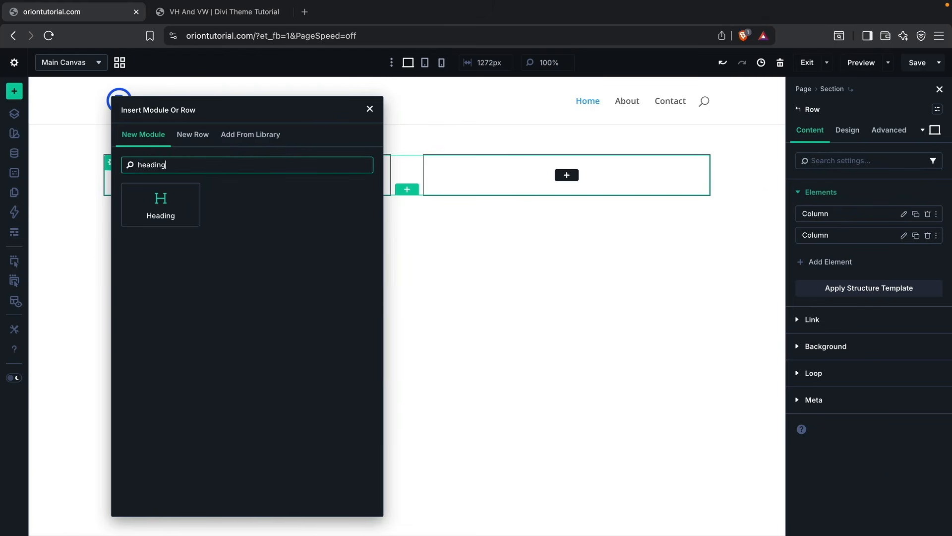
pyautogui.click(185, 210)
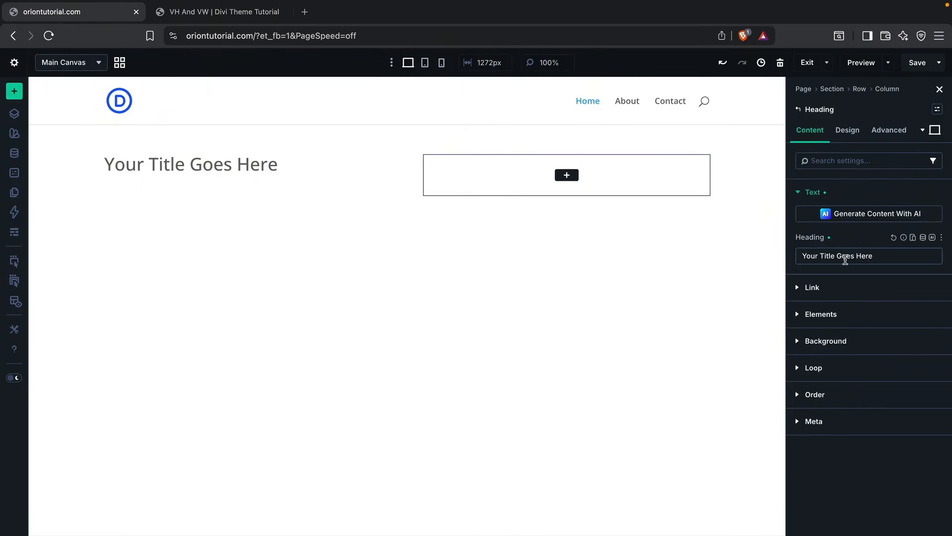
pyautogui.moveTo(884, 256); pyautogui.dragTo(811, 253)
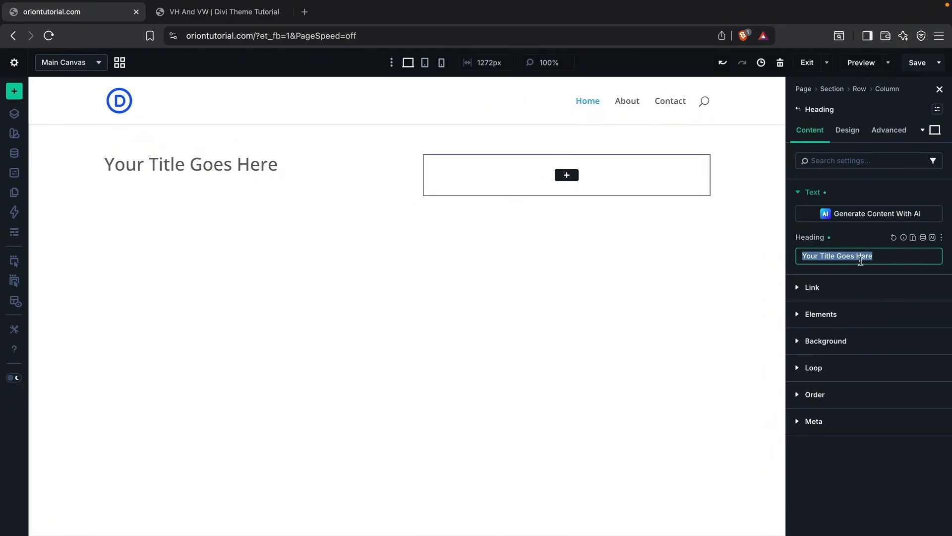
pyautogui.write('Darrel Wilson')
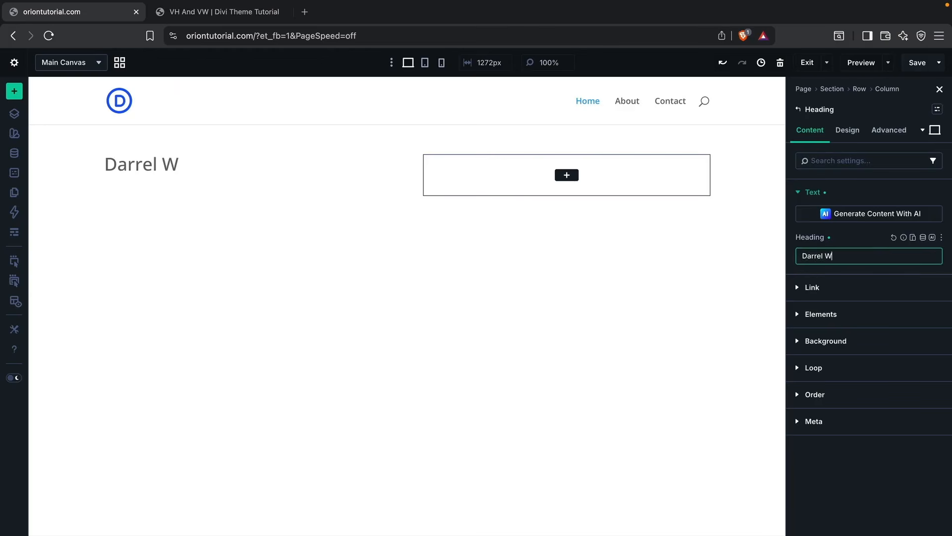
# Step: Try a near-black 161616 background color on the heading, and remove it again
pyautogui.click(855, 289)
pyautogui.click(842, 227)
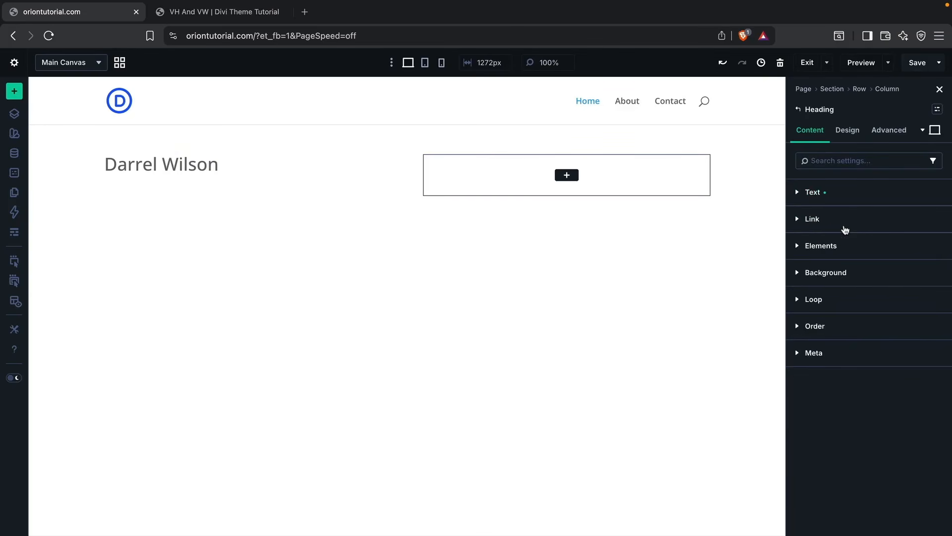
pyautogui.click(839, 272)
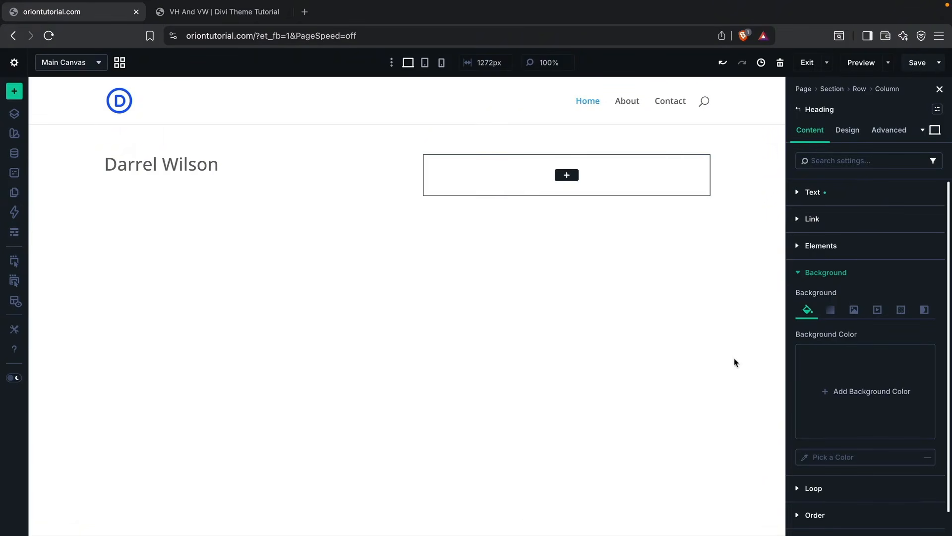
pyautogui.click(836, 371)
pyautogui.moveTo(732, 284); pyautogui.dragTo(638, 328)
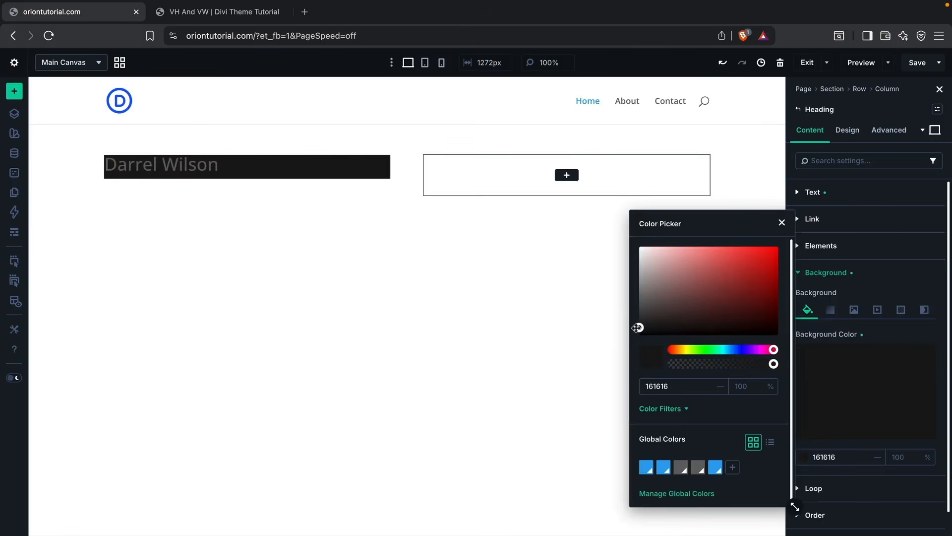
pyautogui.click(897, 361)
pyautogui.click(920, 359)
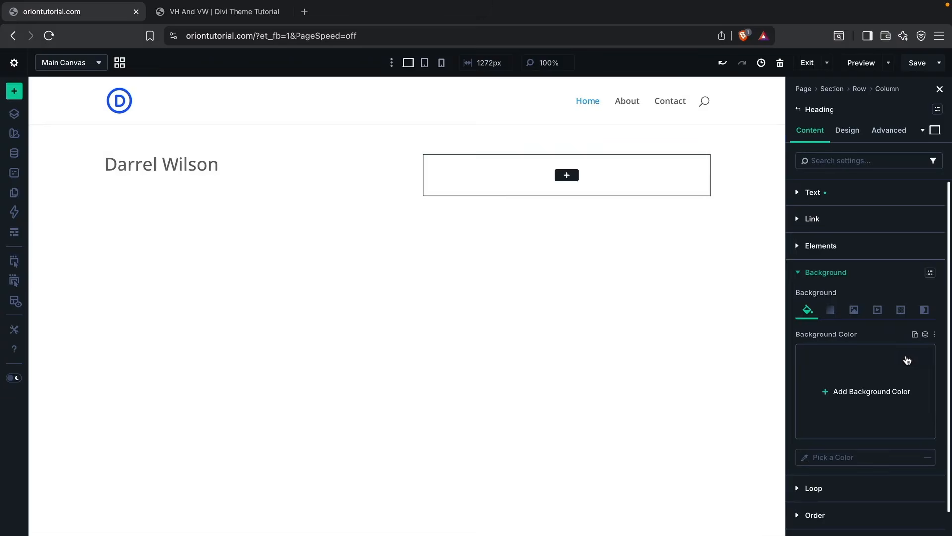
pyautogui.click(843, 278)
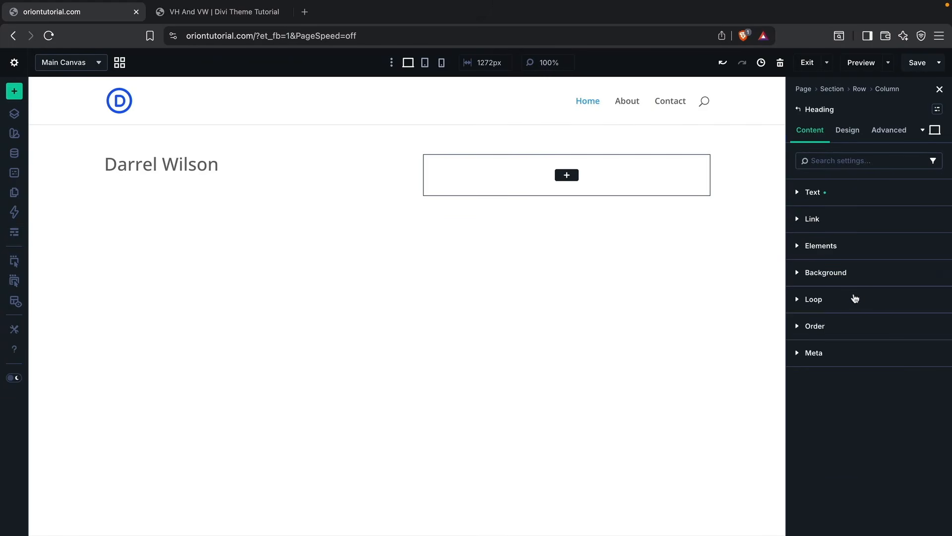
# Step: Look through the heading's Order, Meta, and Loop content settings
pyautogui.click(843, 325)
pyautogui.click(844, 330)
pyautogui.click(843, 348)
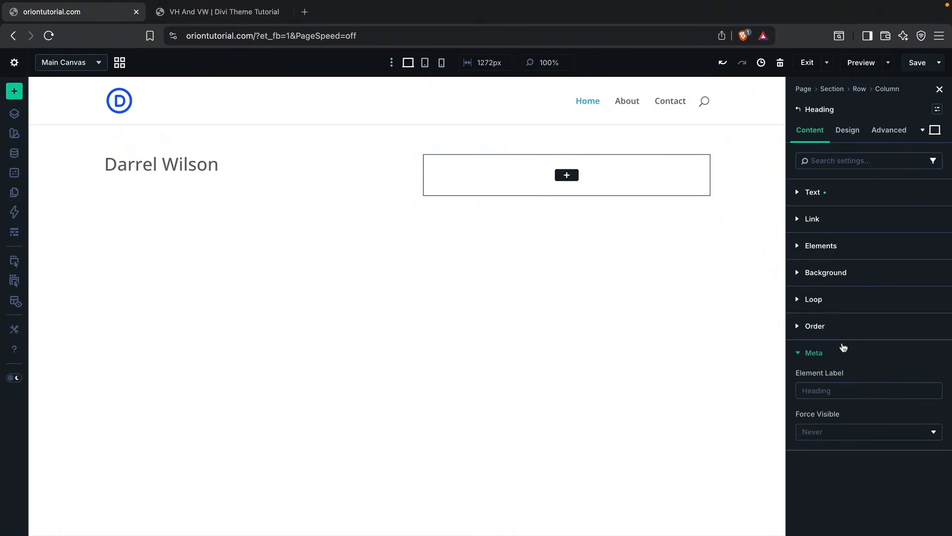
pyautogui.click(843, 348)
pyautogui.click(844, 299)
pyautogui.click(844, 300)
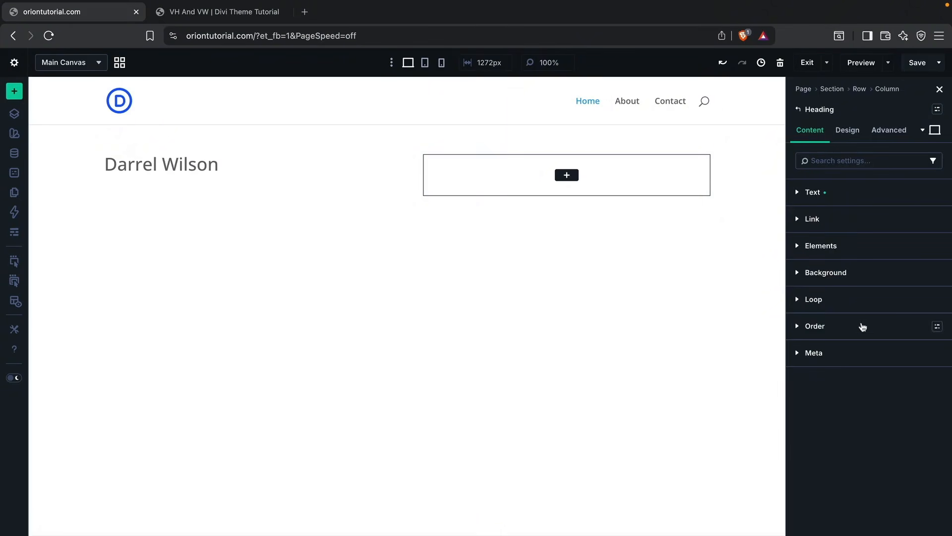
# Step: Set the heading's font to ABeeZee with a Bold font weight
pyautogui.click(851, 137)
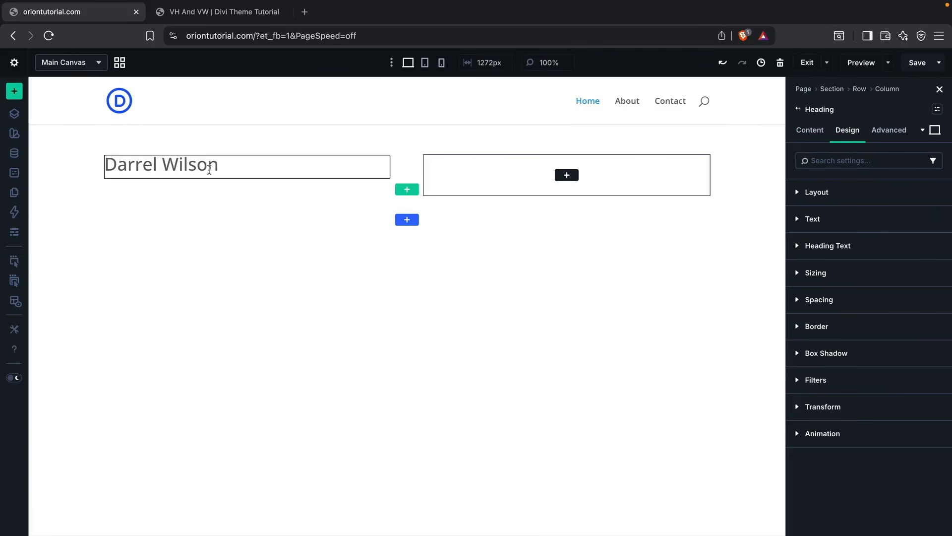
pyautogui.click(851, 246)
pyautogui.scroll(-1, 856, 304)
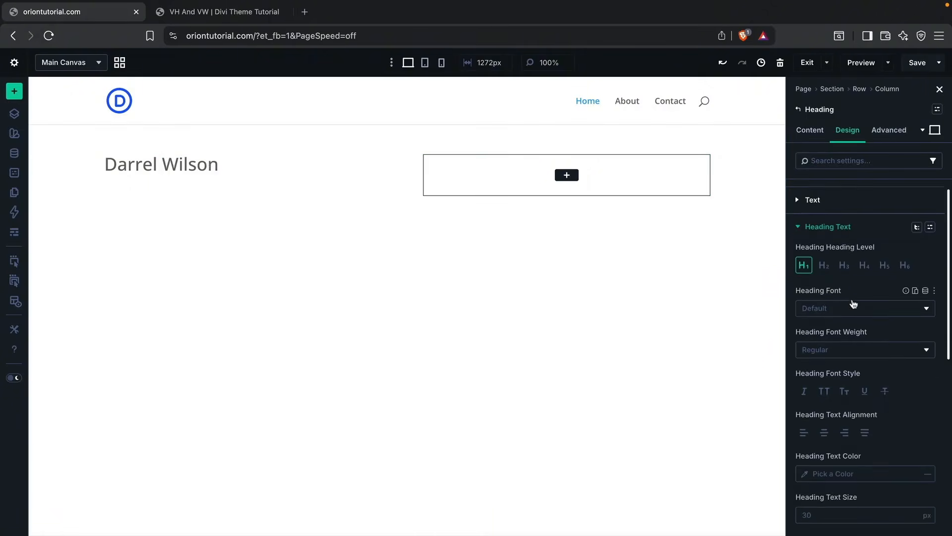
pyautogui.click(853, 302)
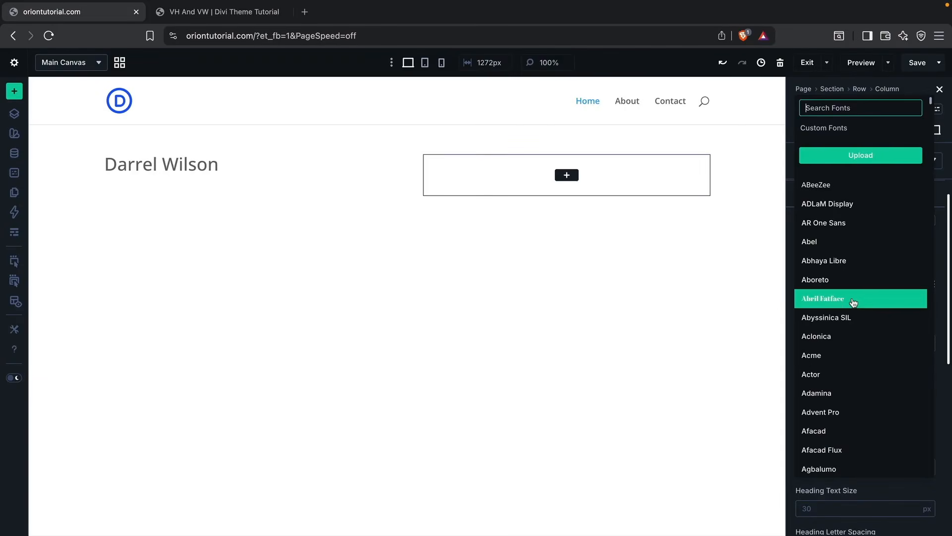
pyautogui.click(853, 187)
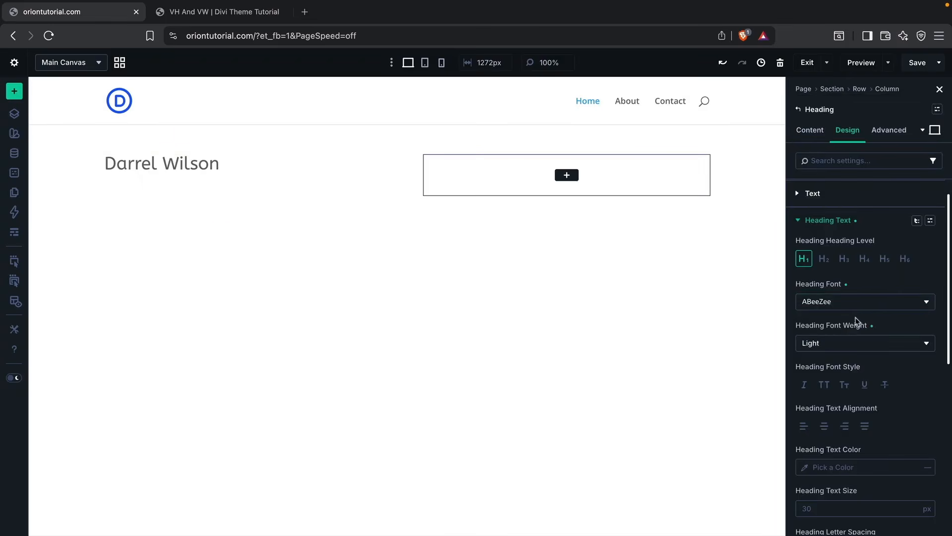
pyautogui.click(851, 351)
pyautogui.click(854, 367)
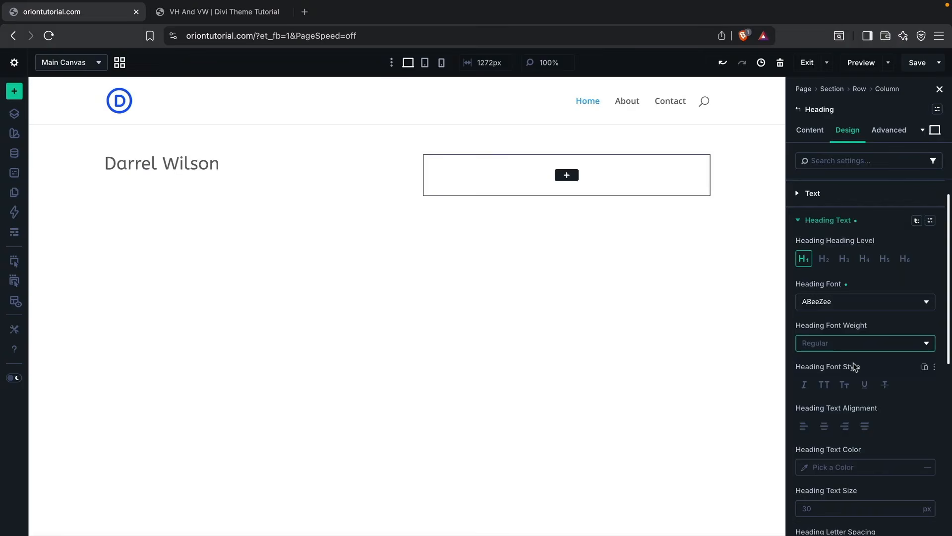
pyautogui.click(854, 354)
pyautogui.click(846, 427)
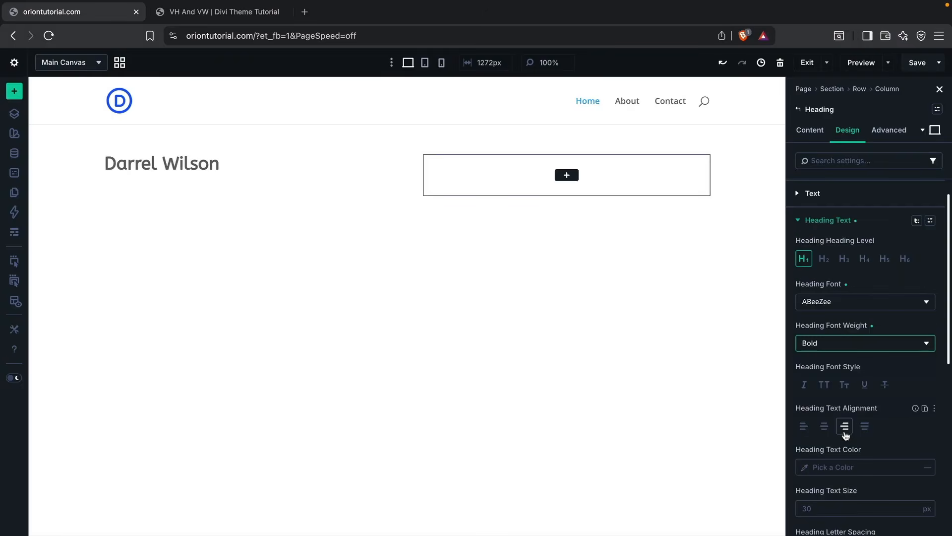
# Step: Try center and right text alignment on the heading, and settle on left alignment
pyautogui.scroll(-1, 848, 391)
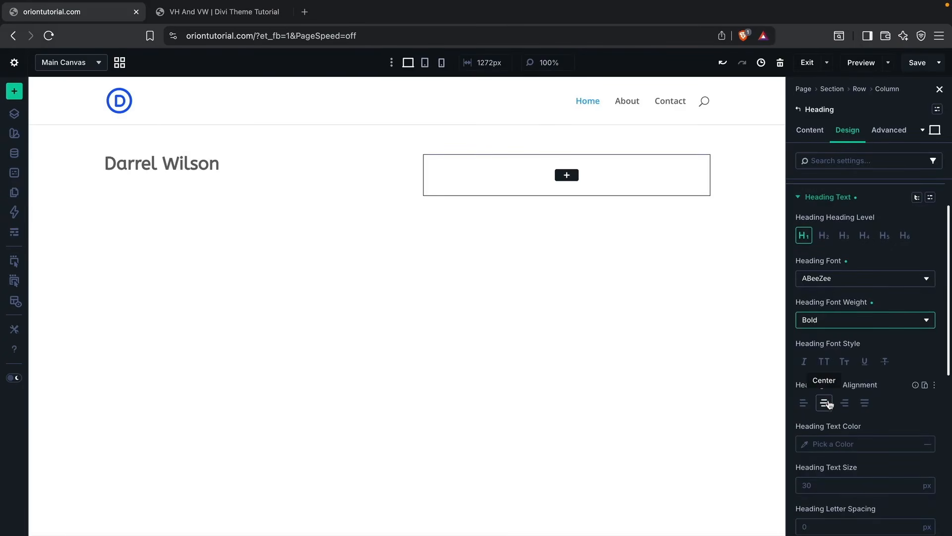
pyautogui.click(830, 404)
pyautogui.click(845, 403)
pyautogui.click(821, 405)
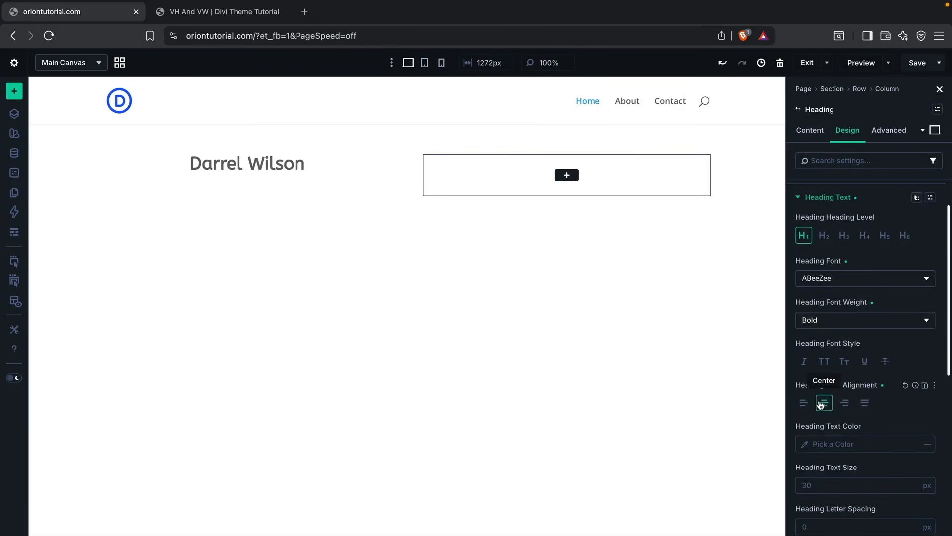
pyautogui.click(803, 403)
pyautogui.click(823, 403)
pyautogui.click(804, 403)
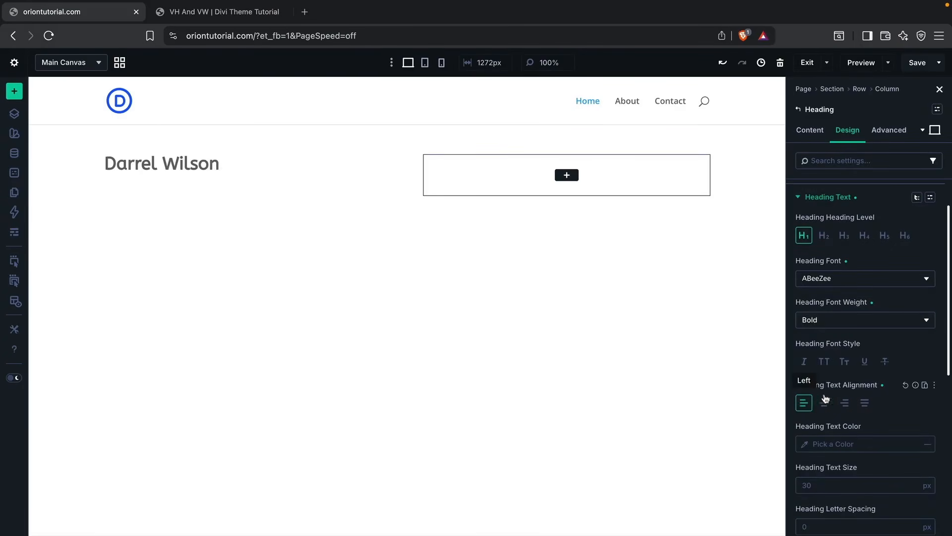
# Step: Set the heading's text color to black (010101)
pyautogui.scroll(-3, 826, 397)
pyautogui.click(807, 361)
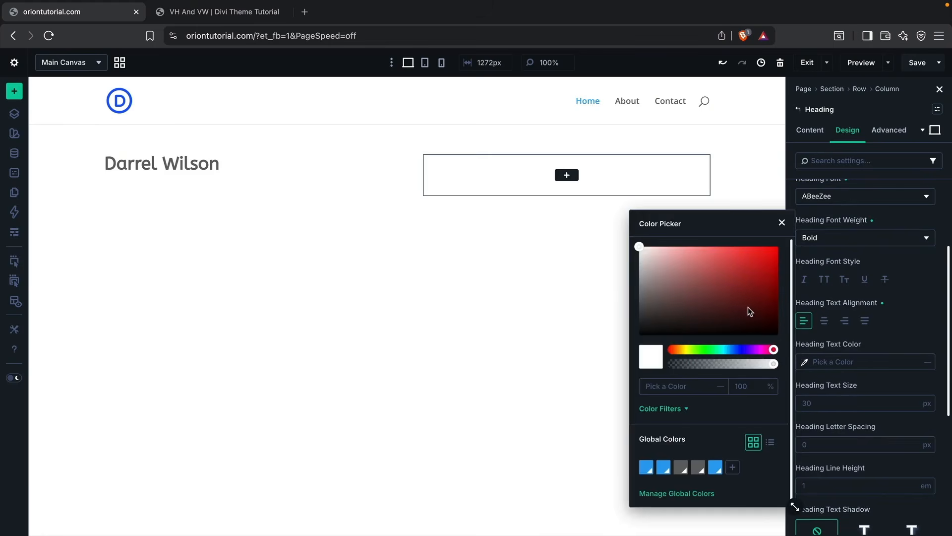
pyautogui.moveTo(718, 296)
pyautogui.mouseDown()
pyautogui.moveTo(638, 251)
pyautogui.moveTo(639, 333)
pyautogui.mouseUp()
pyautogui.click(906, 322)
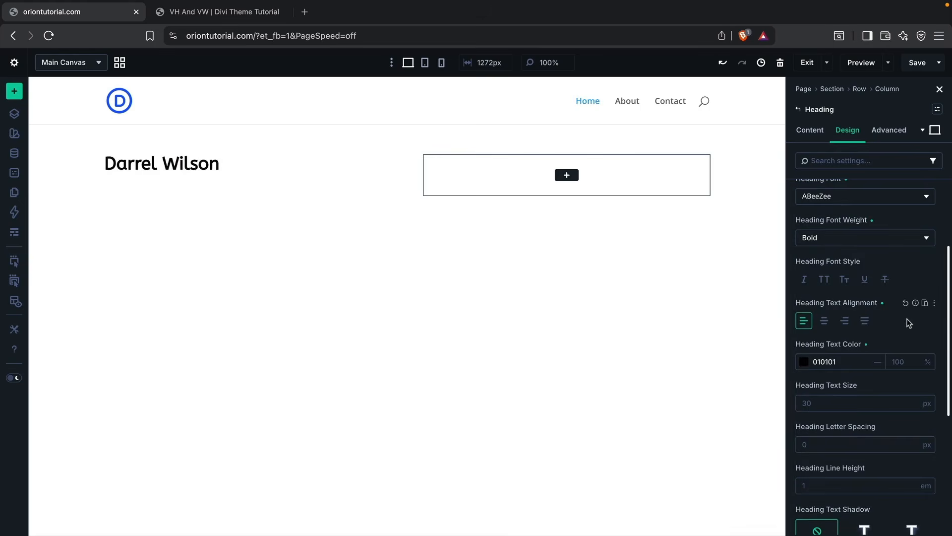
# Step: Look through the heading's Advanced, Design, and Content setting groups
pyautogui.scroll(5, 907, 318)
pyautogui.click(889, 132)
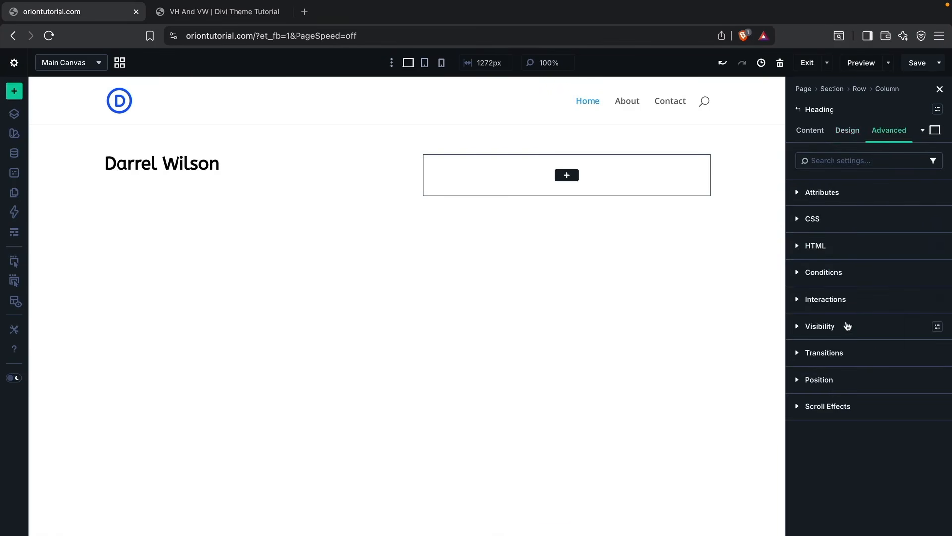
pyautogui.click(848, 132)
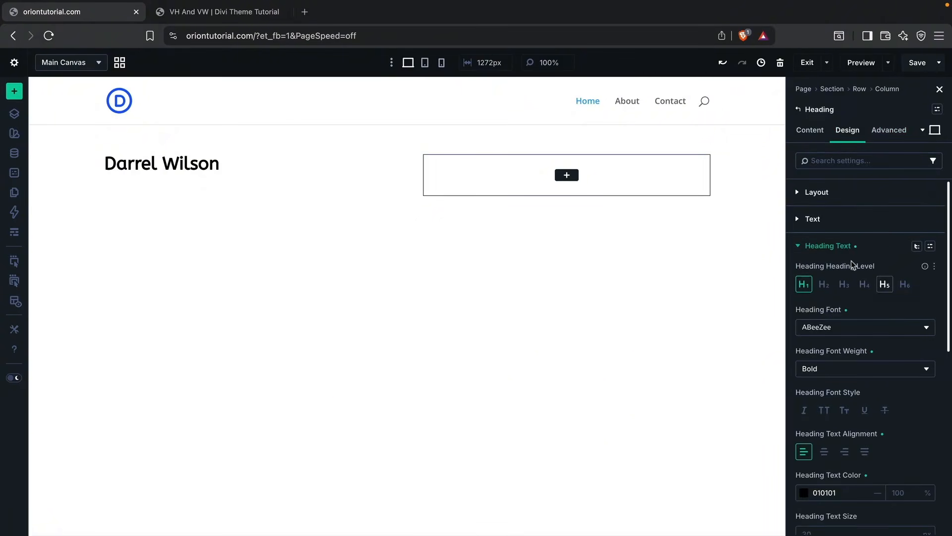
pyautogui.click(837, 246)
pyautogui.click(818, 134)
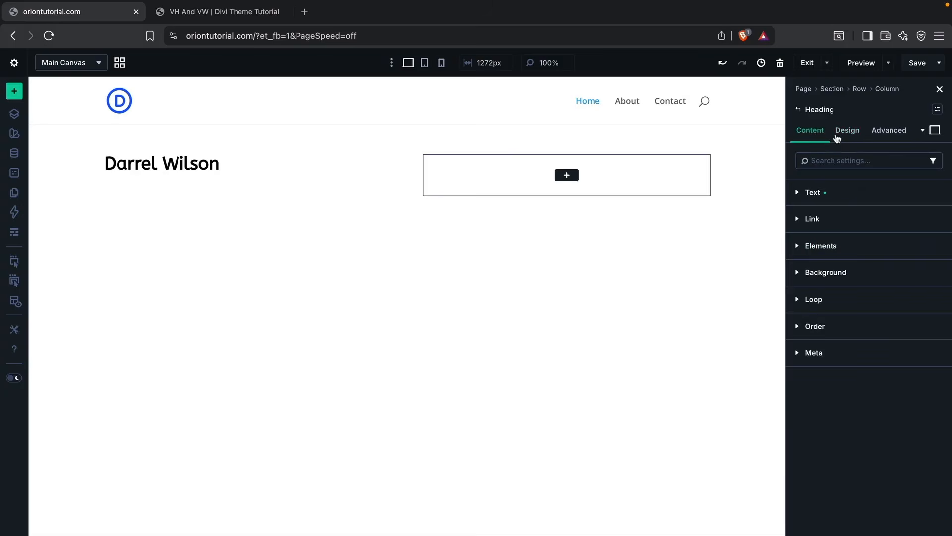
pyautogui.click(847, 197)
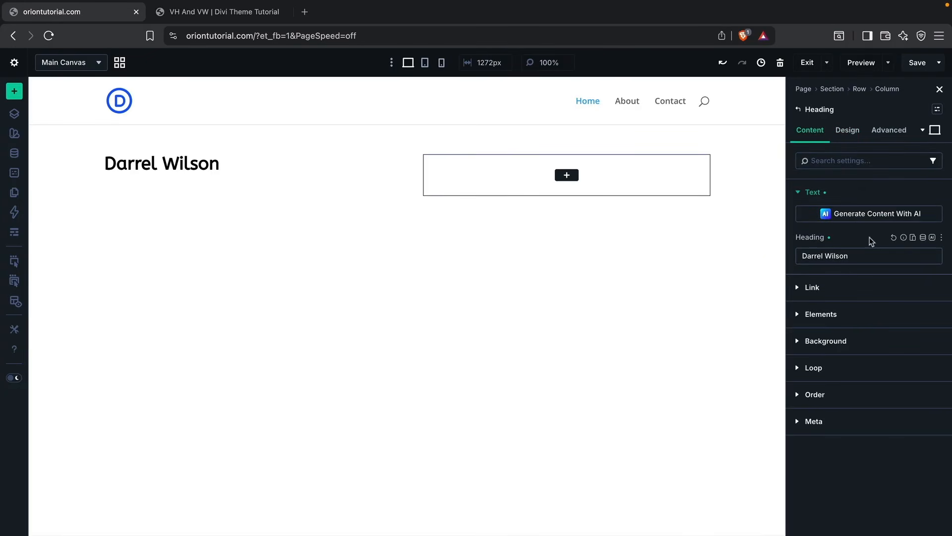
pyautogui.click(839, 195)
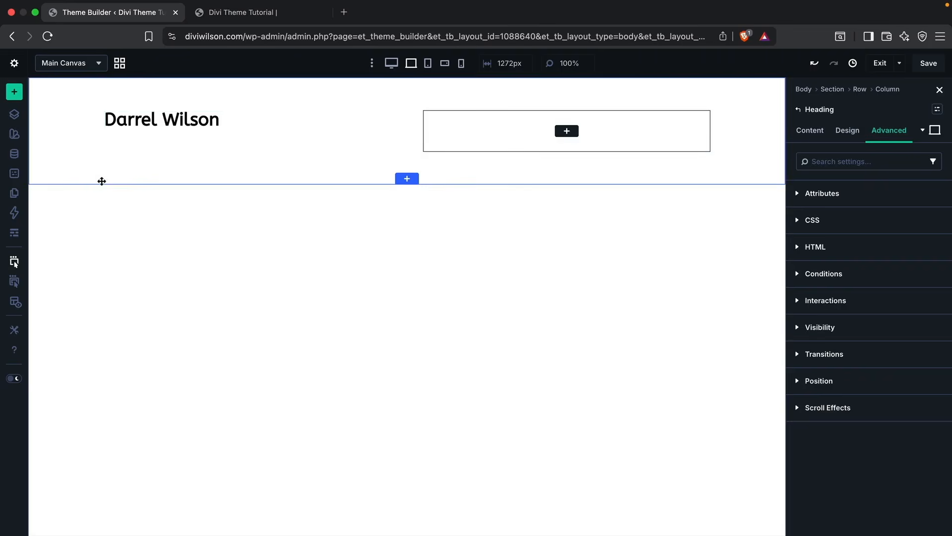
# Step: Turn on parent action icons on hover and add an Image module directly below the heading
pyautogui.click(17, 284)
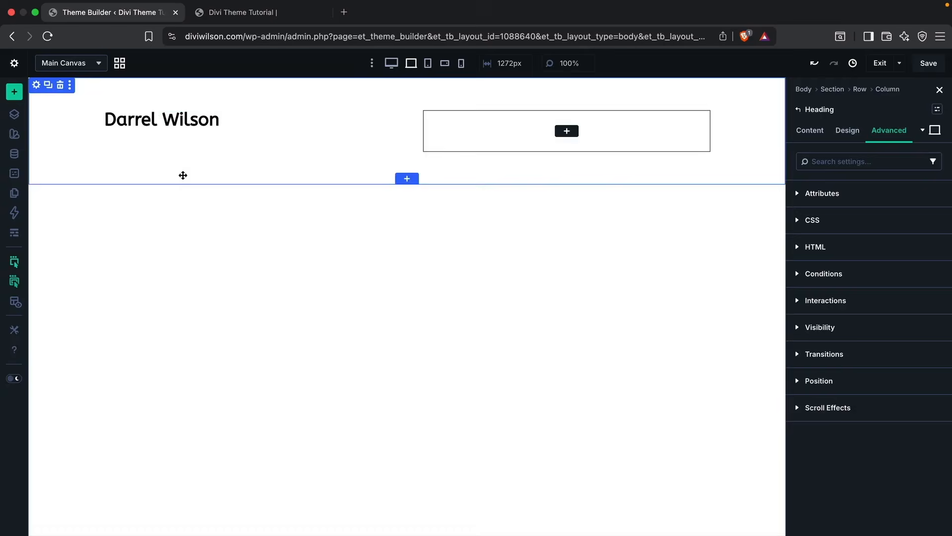
pyautogui.moveTo(194, 124)
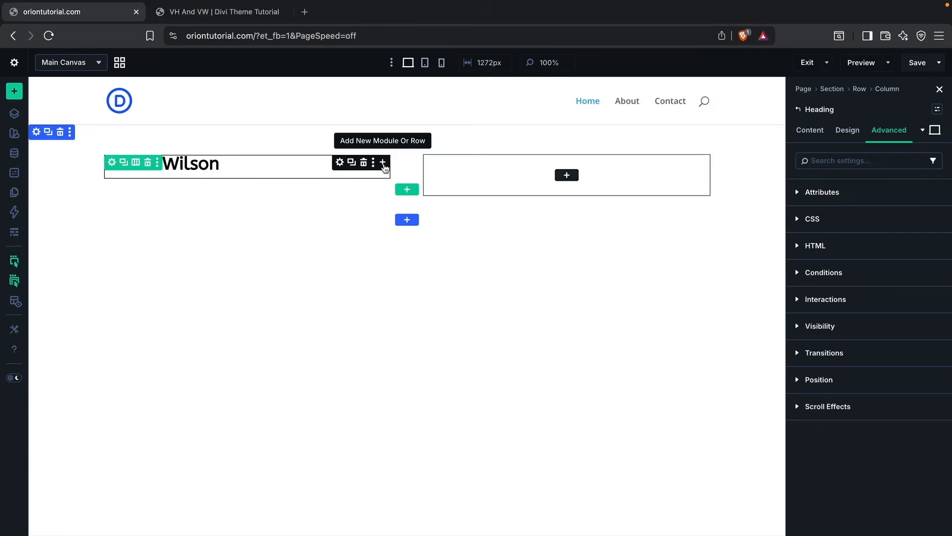
pyautogui.click(383, 164)
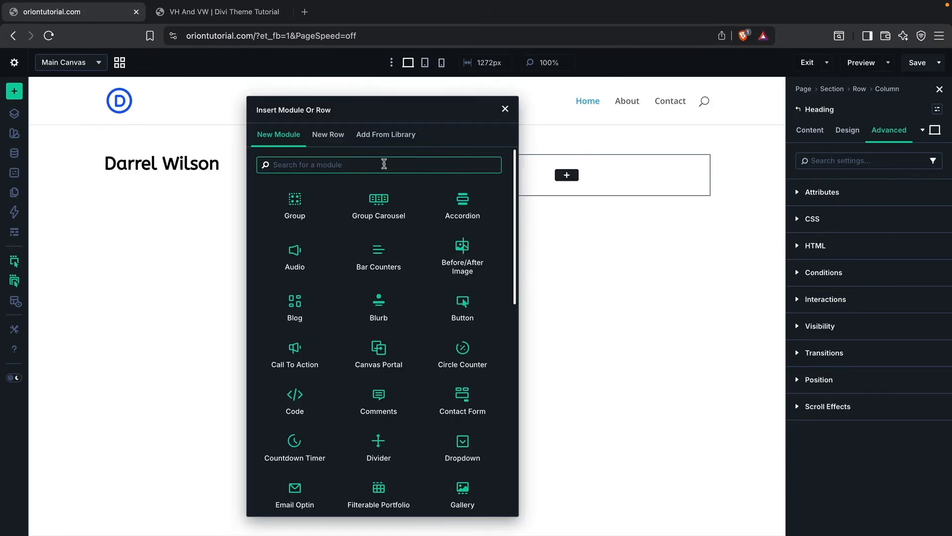
pyautogui.write('image')
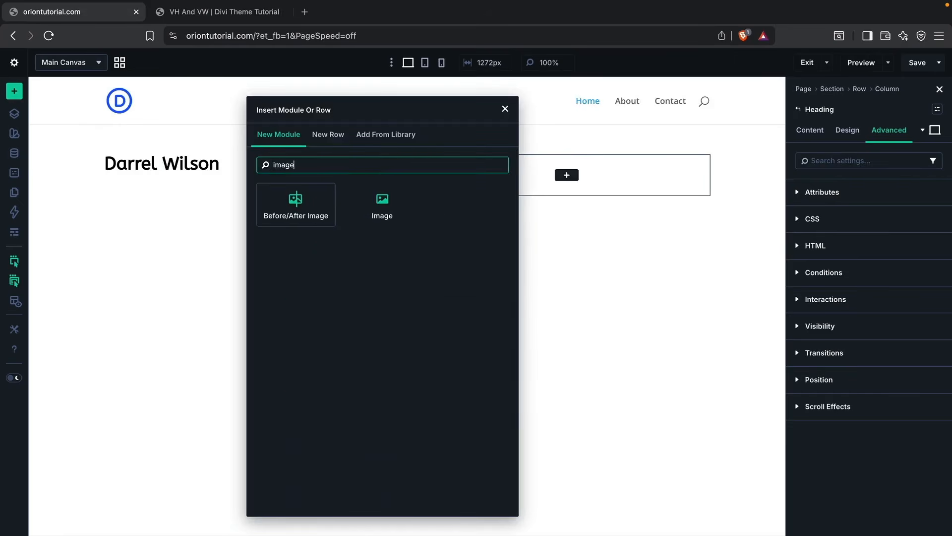
pyautogui.click(382, 210)
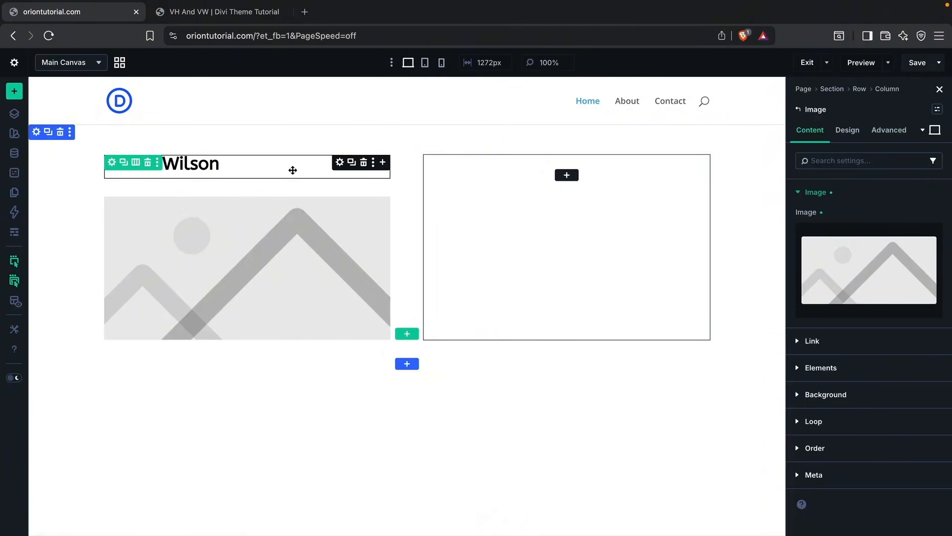
# Step: Look at the heading's options for adding an element above, inside, or below it
pyautogui.rightClick(232, 163)
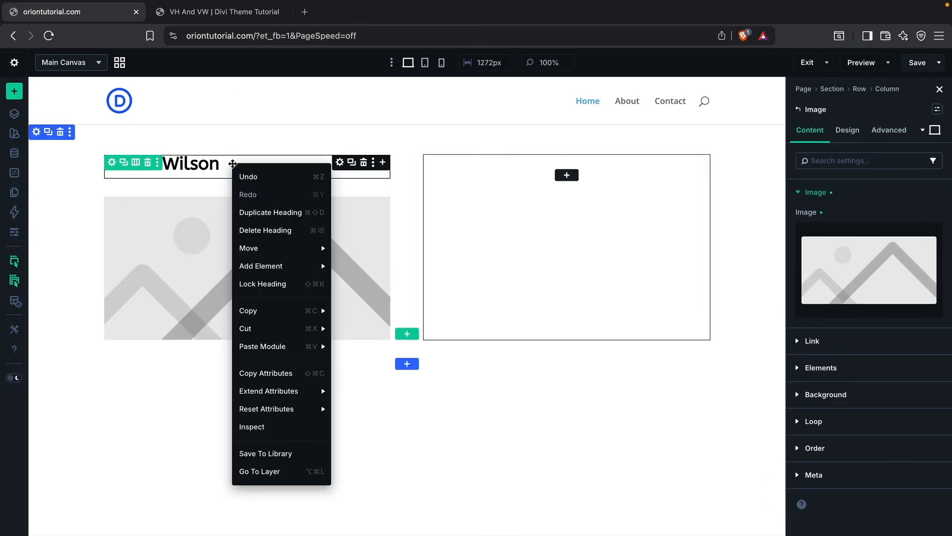
pyautogui.moveTo(269, 270)
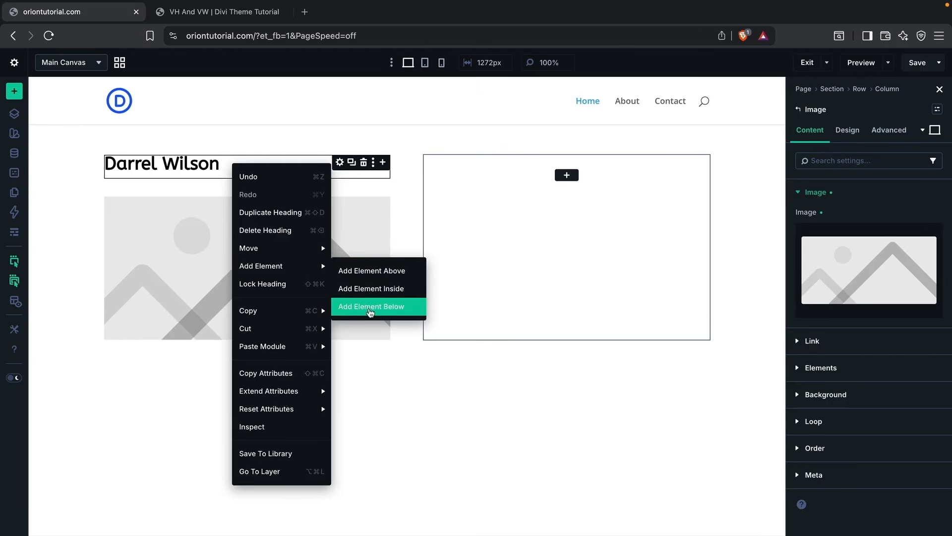
pyautogui.click(386, 383)
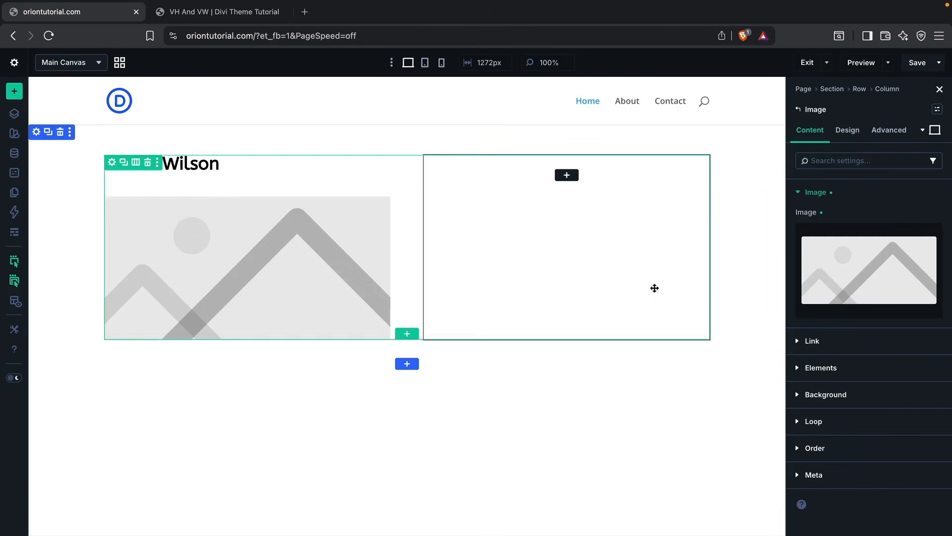
# Step: Upload all files from the desktop's "divi theme tutorial" folder to the media library through the Image module
pyautogui.click(852, 265)
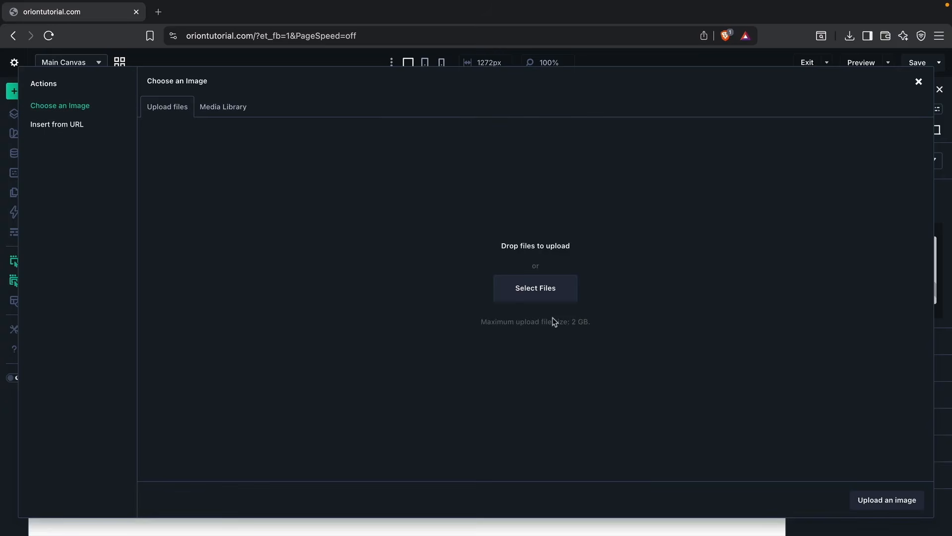
pyautogui.click(530, 292)
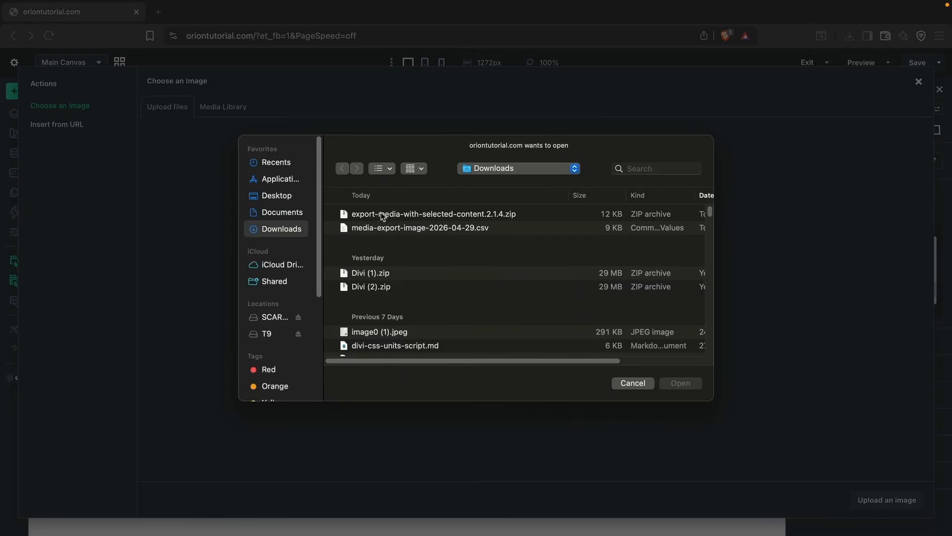
pyautogui.click(288, 196)
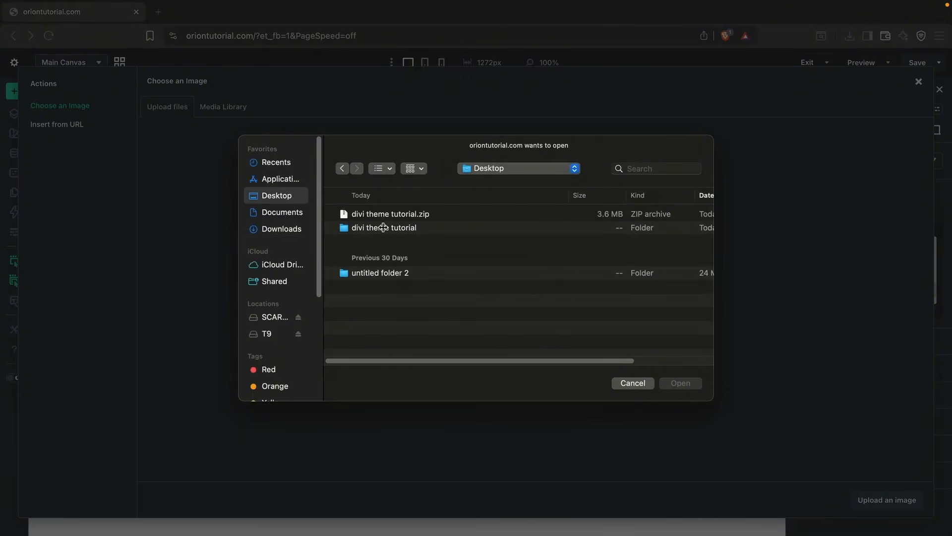
pyautogui.click(364, 228)
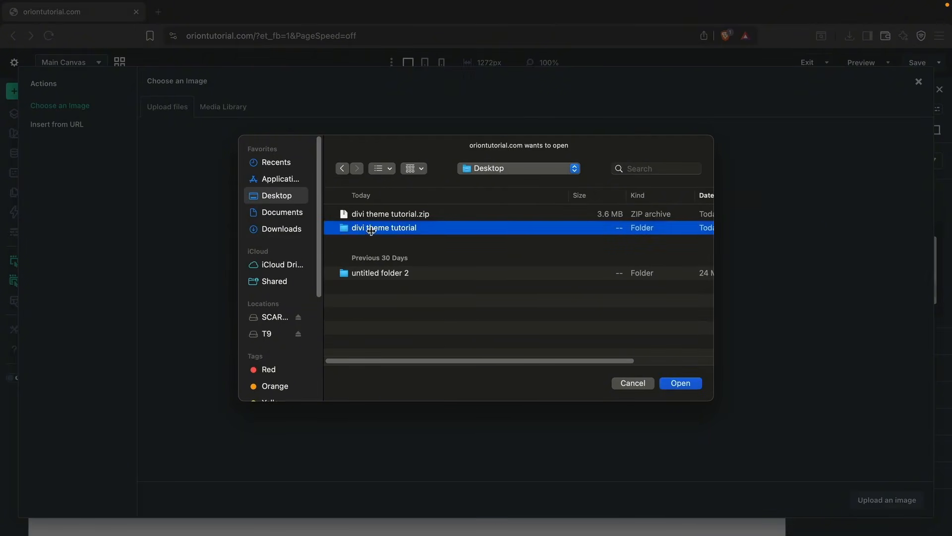
pyautogui.doubleClick(373, 228)
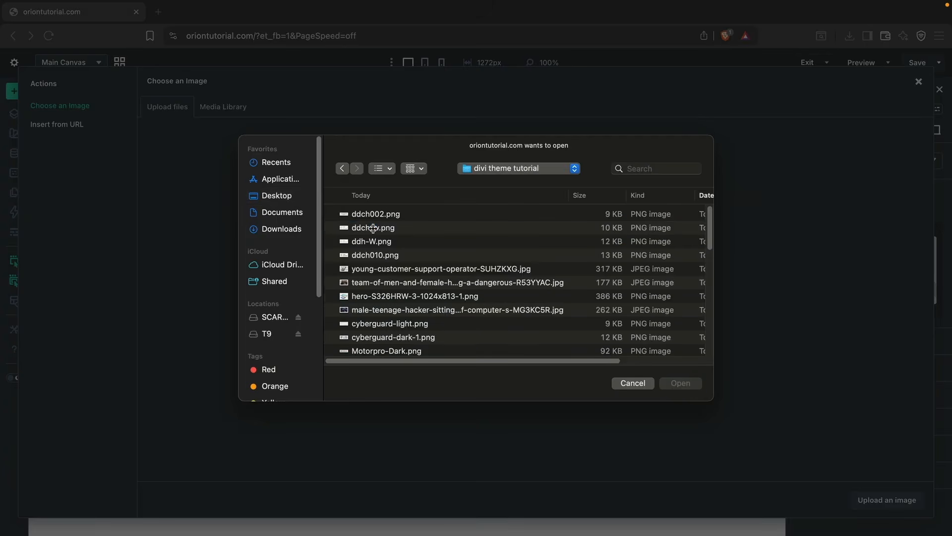
pyautogui.click(372, 216)
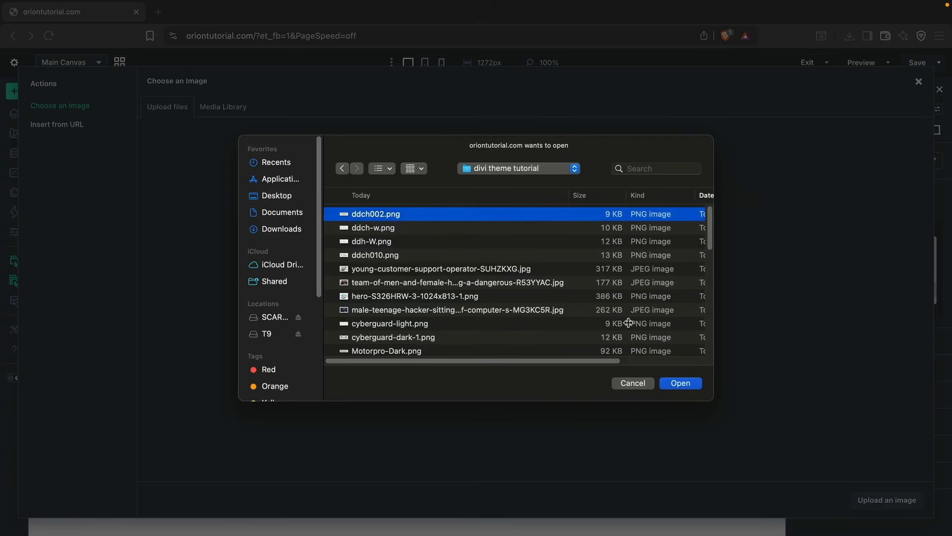
pyautogui.scroll(-10, 598, 322)
pyautogui.scroll(-2, 597, 322)
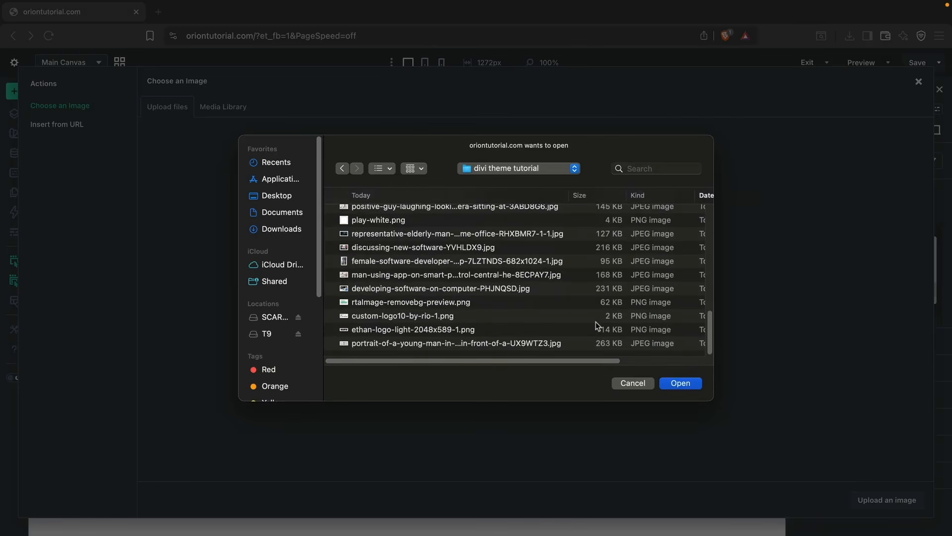
pyautogui.keyDown('shift'); pyautogui.click(569, 343); pyautogui.keyUp('shift')
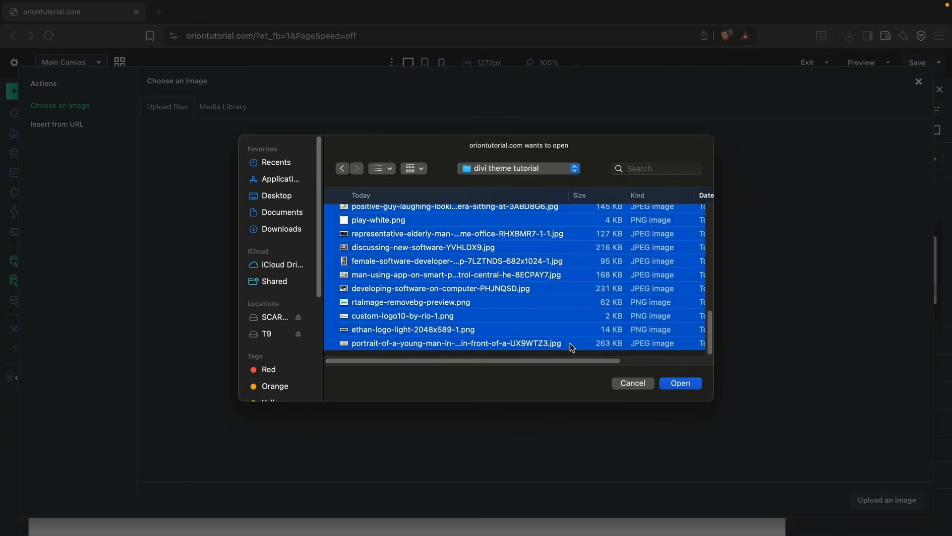
pyautogui.click(686, 384)
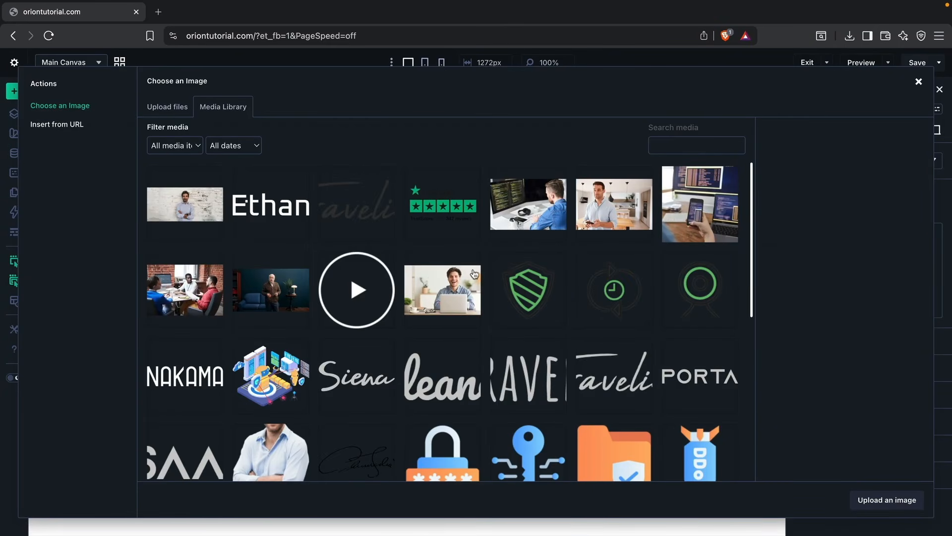
# Step: Use the man-using-app-on-smart-phone photo as the Image module's picture
pyautogui.click(600, 205)
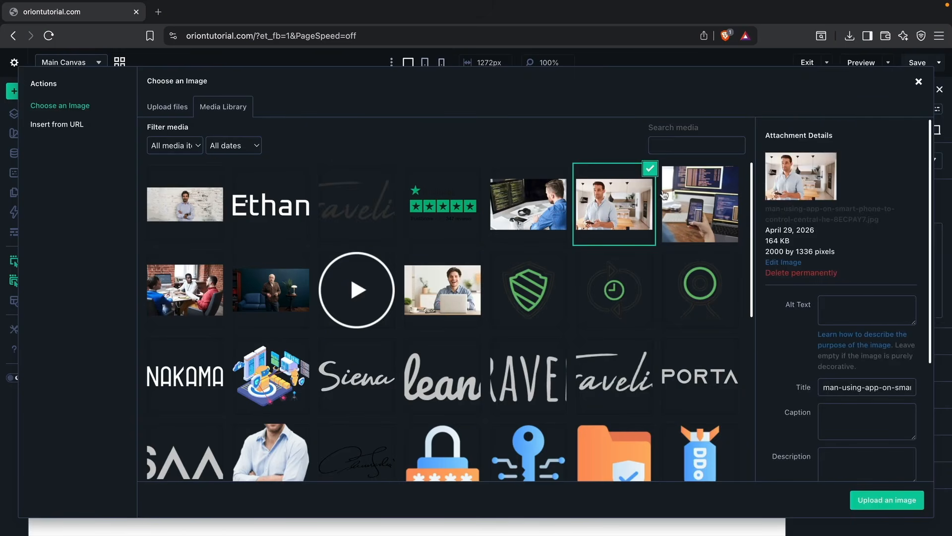
pyautogui.click(887, 499)
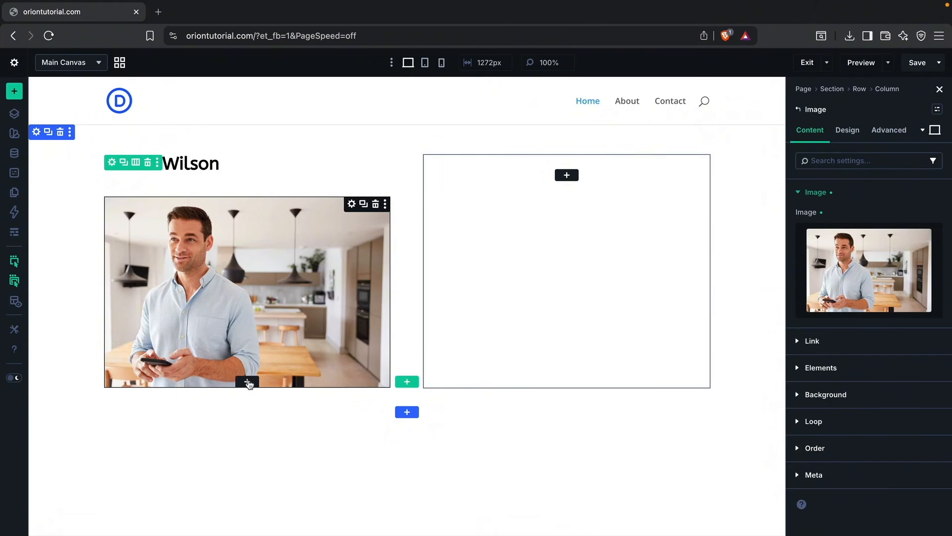
# Step: Add a Text module below the photo in the first column
pyautogui.click(247, 381)
pyautogui.write('text')
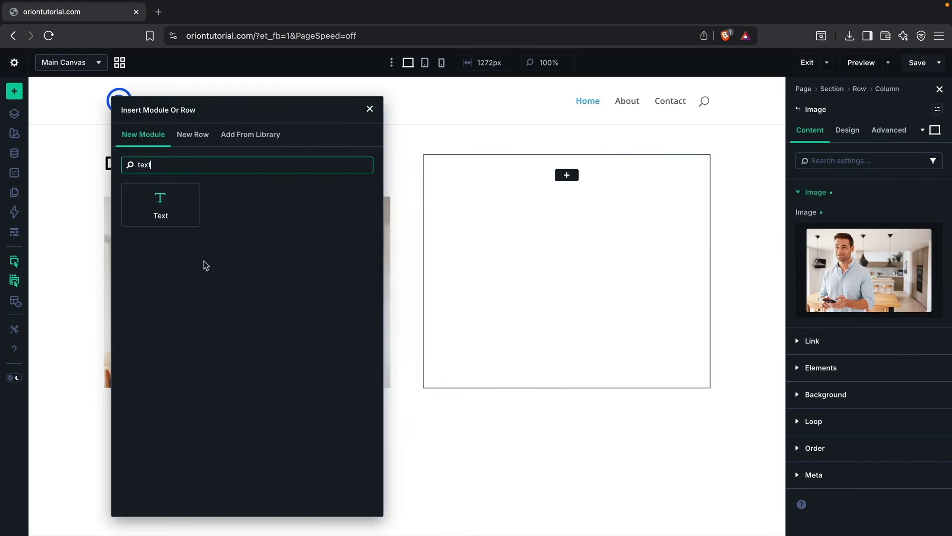
pyautogui.click(173, 217)
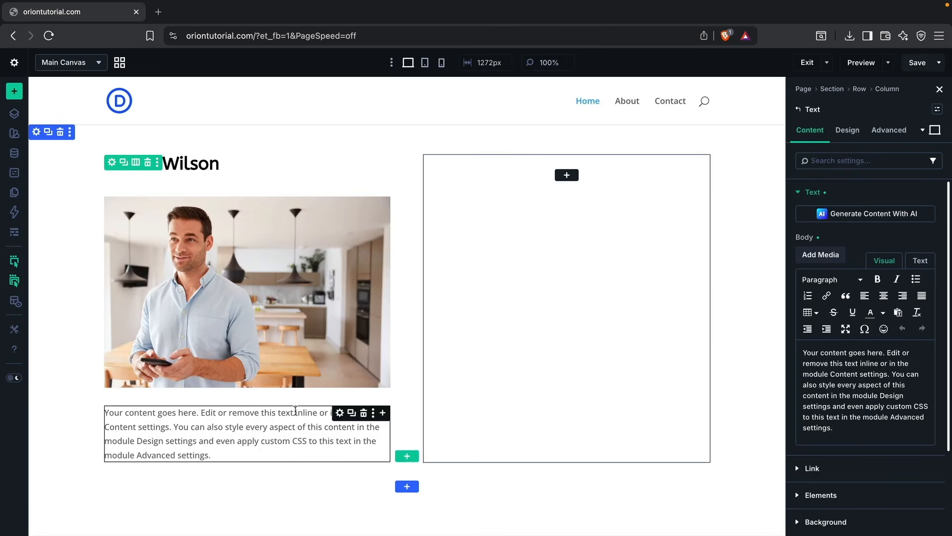
# Step: Shorten the text module's placeholder body so that it ends with "module Design settings"
pyautogui.click(833, 395)
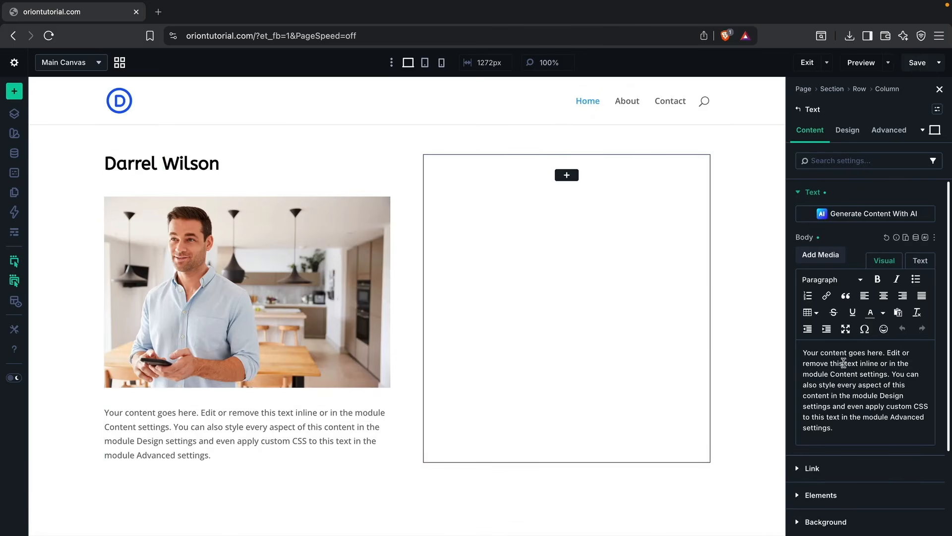
pyautogui.click(851, 376)
pyautogui.moveTo(848, 418)
pyautogui.mouseDown()
pyautogui.moveTo(867, 403)
pyautogui.moveTo(861, 425)
pyautogui.moveTo(842, 407)
pyautogui.mouseUp()
pyautogui.press('BackSpace')
pyautogui.press('BackSpace')
pyautogui.press('BackSpace')
pyautogui.press('BackSpace')
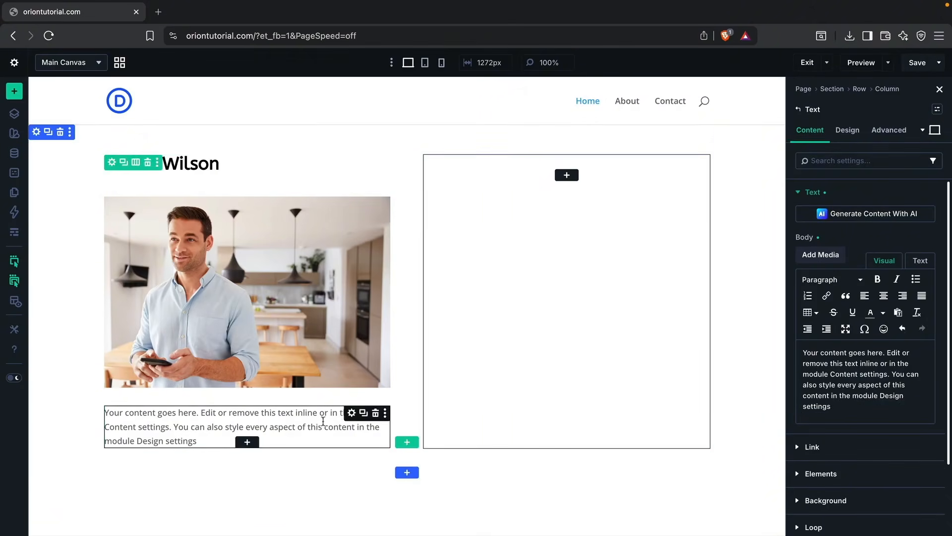
# Step: Add a Button module below the text in the first column
pyautogui.click(251, 442)
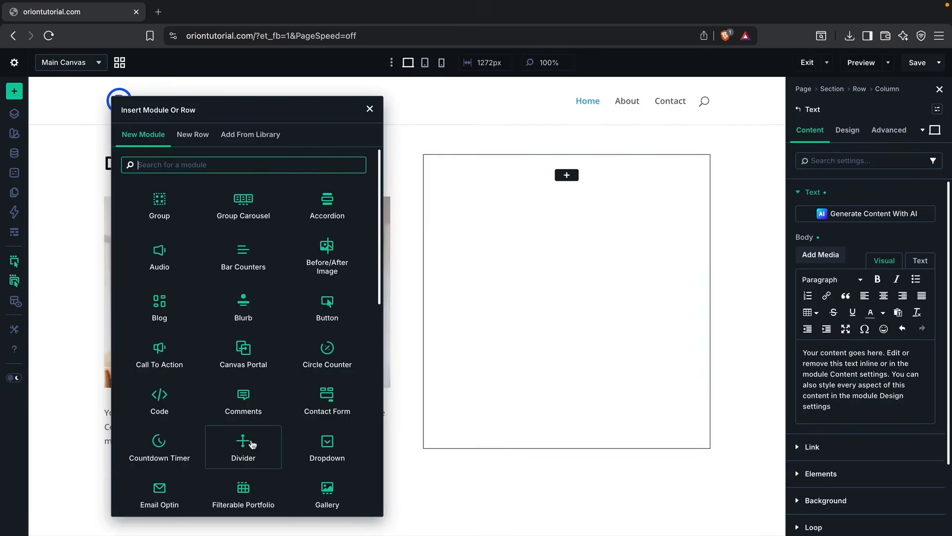
pyautogui.write('button')
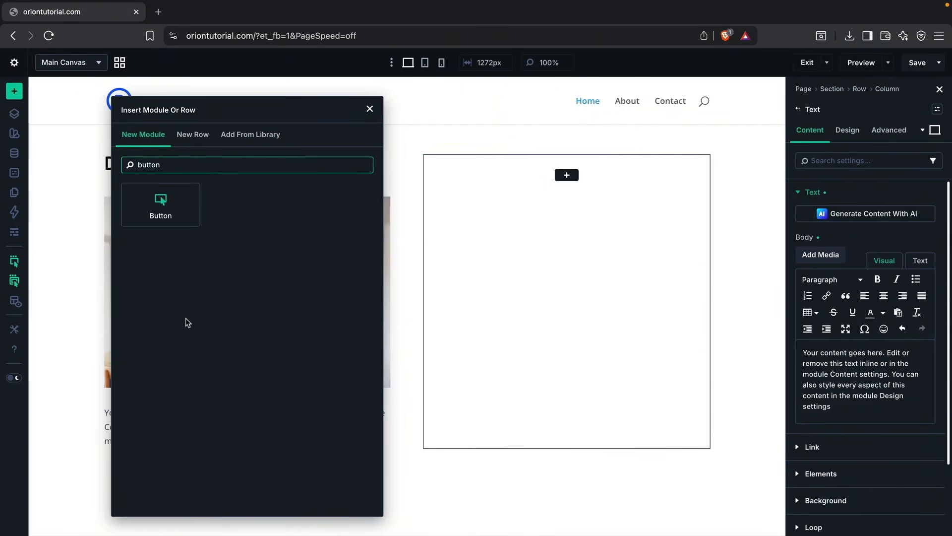
pyautogui.click(168, 222)
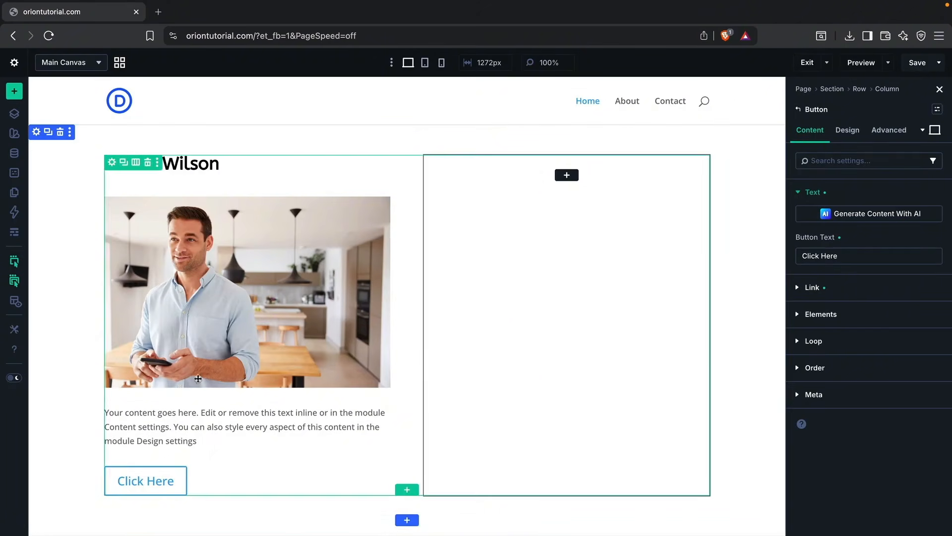
# Step: Add a Blurb module to the empty second column and look over its content settings
pyautogui.click(566, 175)
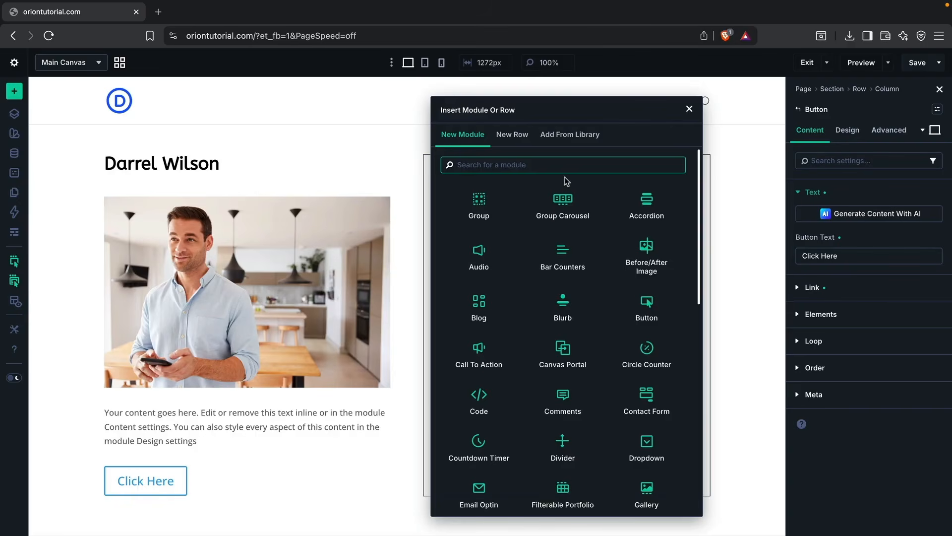
pyautogui.click(575, 303)
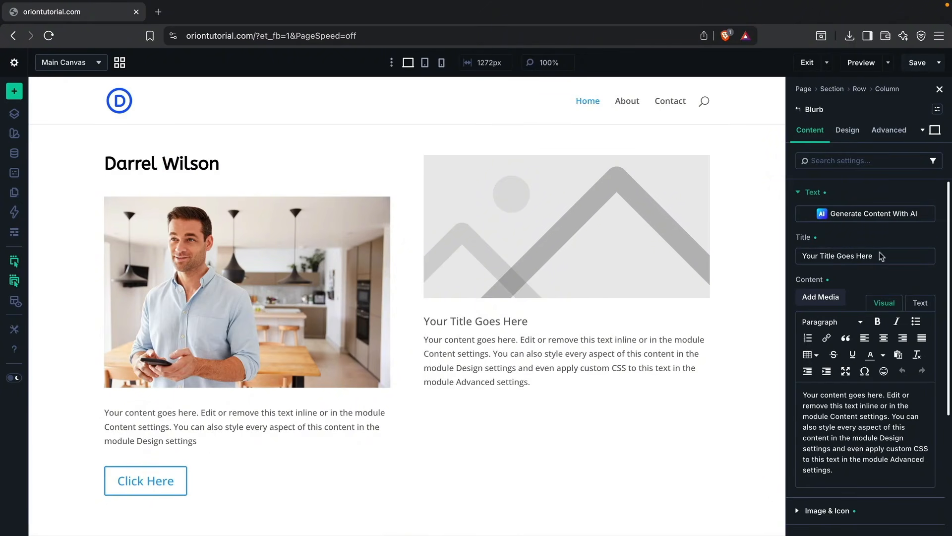
pyautogui.scroll(-5, 856, 329)
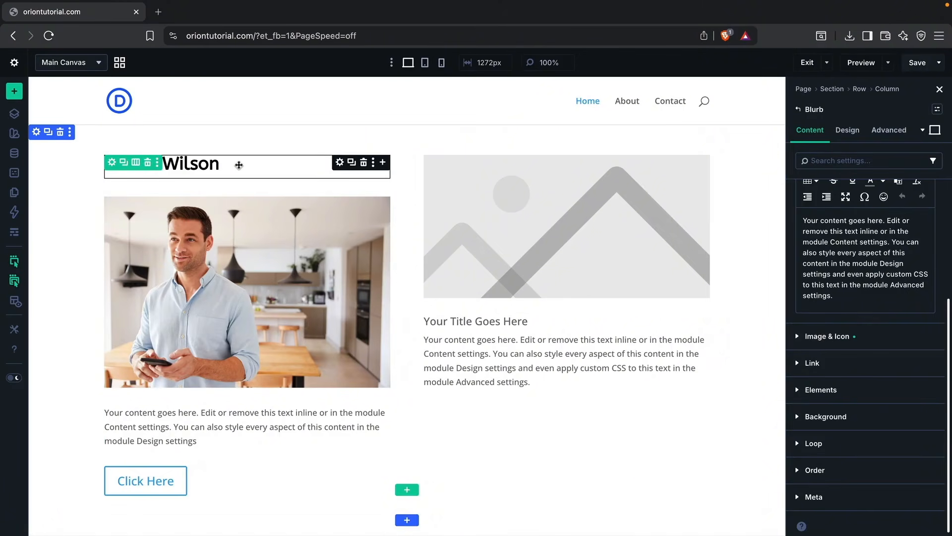
# Step: Replace the blurb's placeholder image with the circled double-up-arrow icon
pyautogui.click(232, 423)
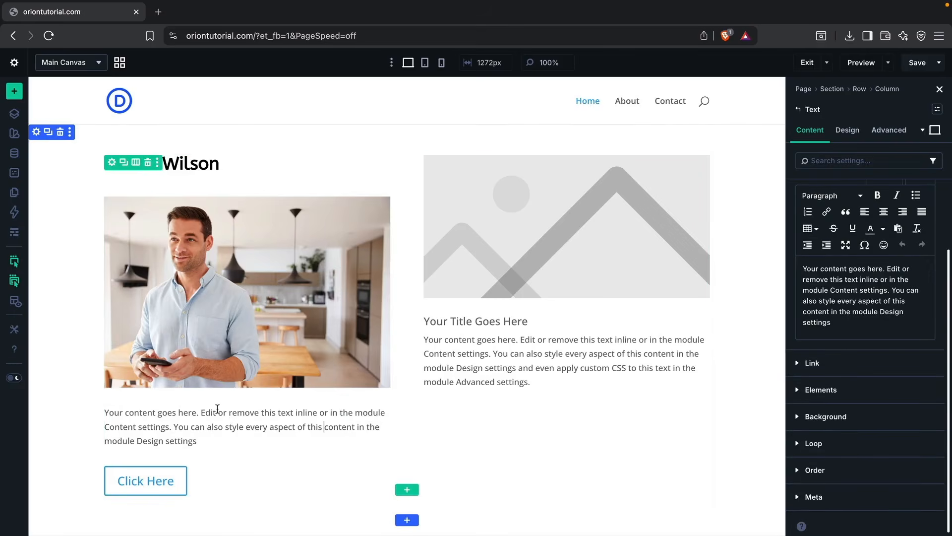
pyautogui.click(611, 303)
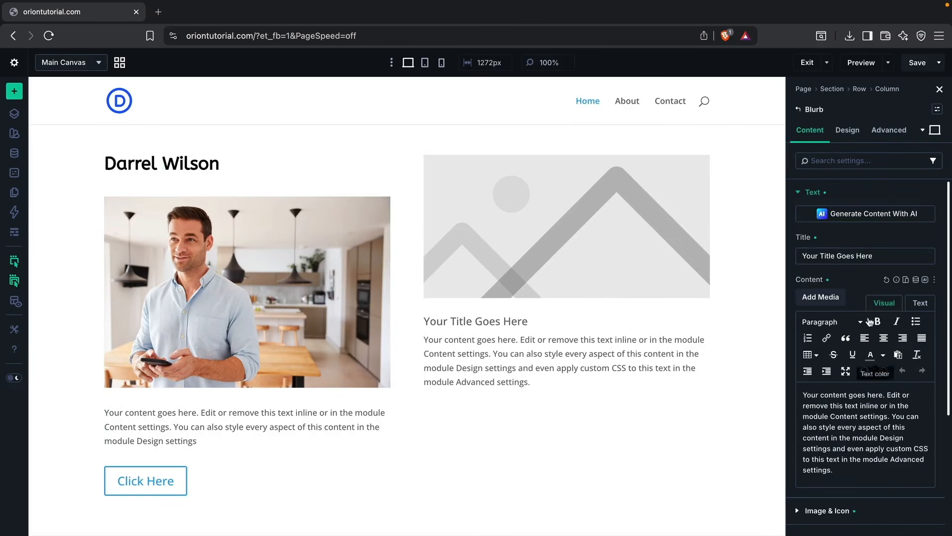
pyautogui.click(821, 193)
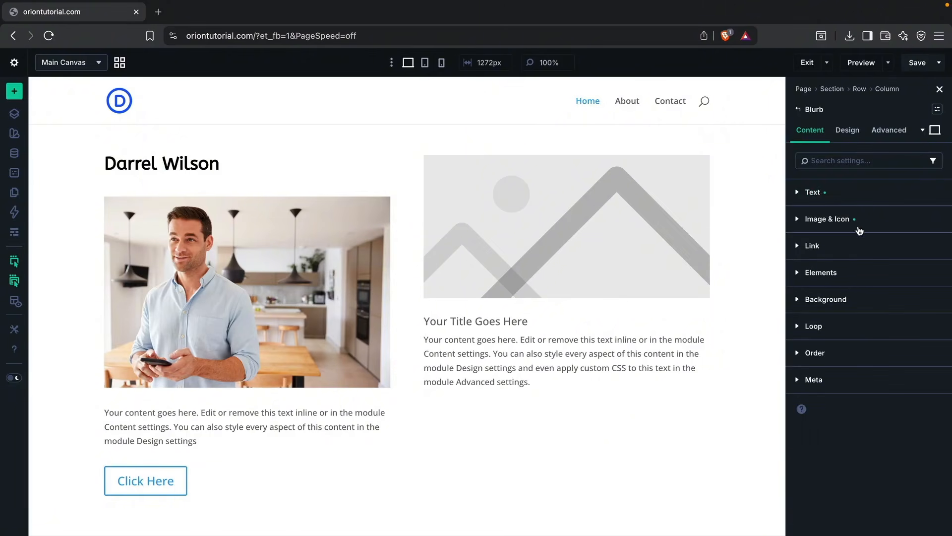
pyautogui.click(834, 224)
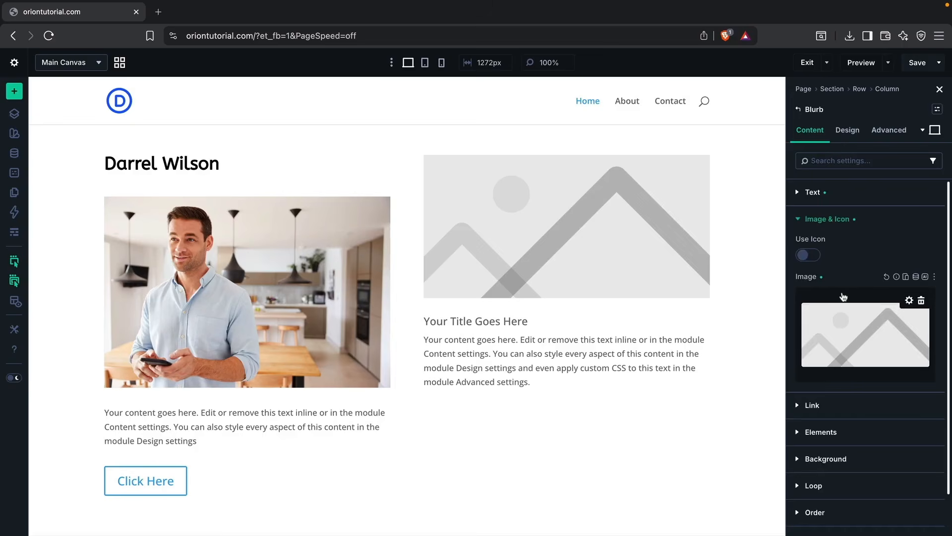
pyautogui.click(810, 255)
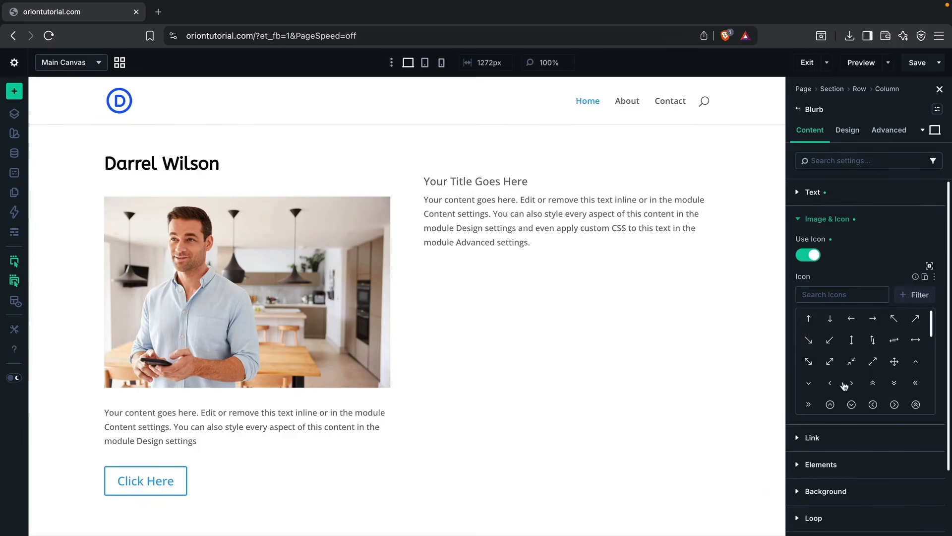
pyautogui.click(915, 405)
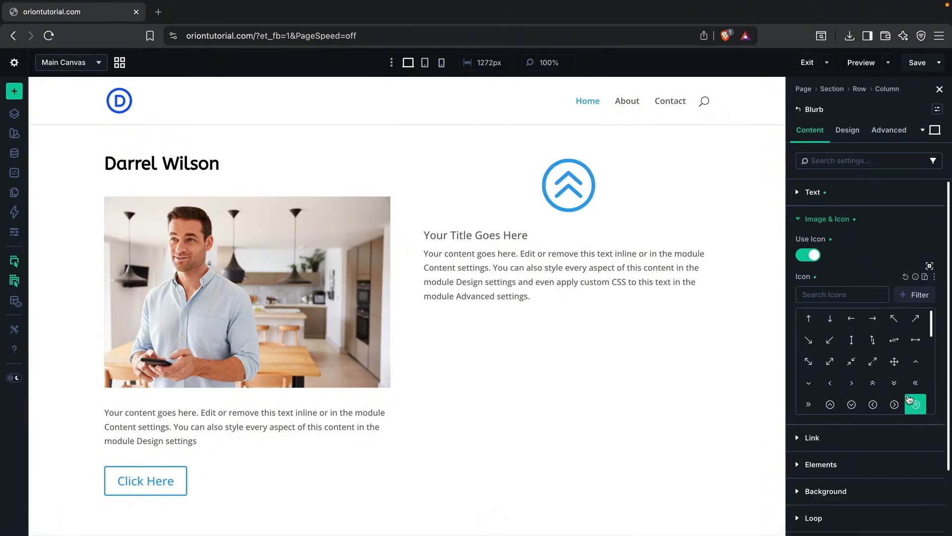
# Step: Set the blurb's image/icon placement to Left
pyautogui.click(849, 131)
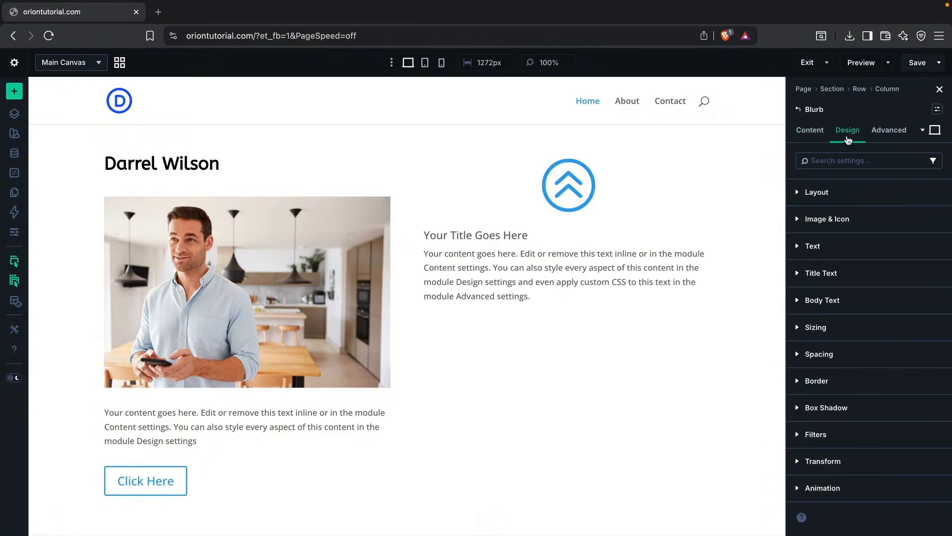
pyautogui.click(849, 222)
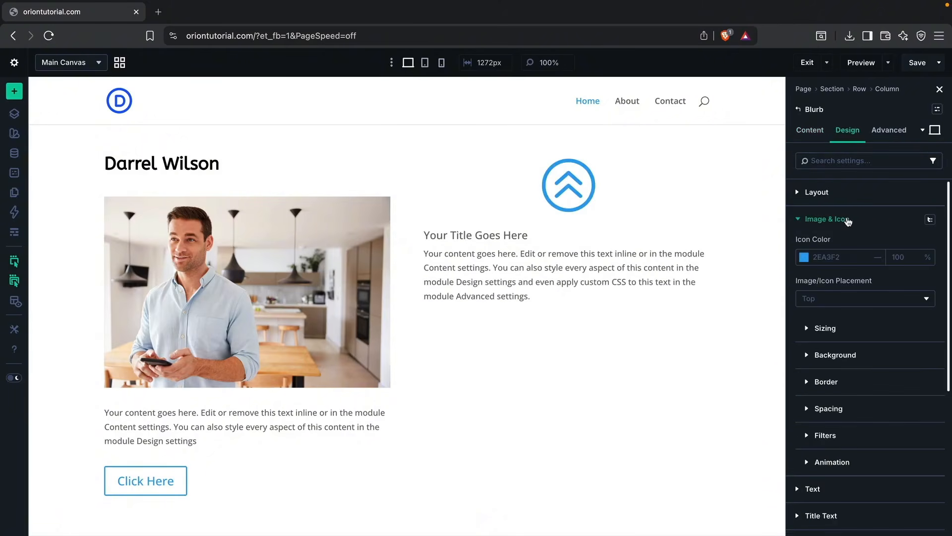
pyautogui.click(843, 299)
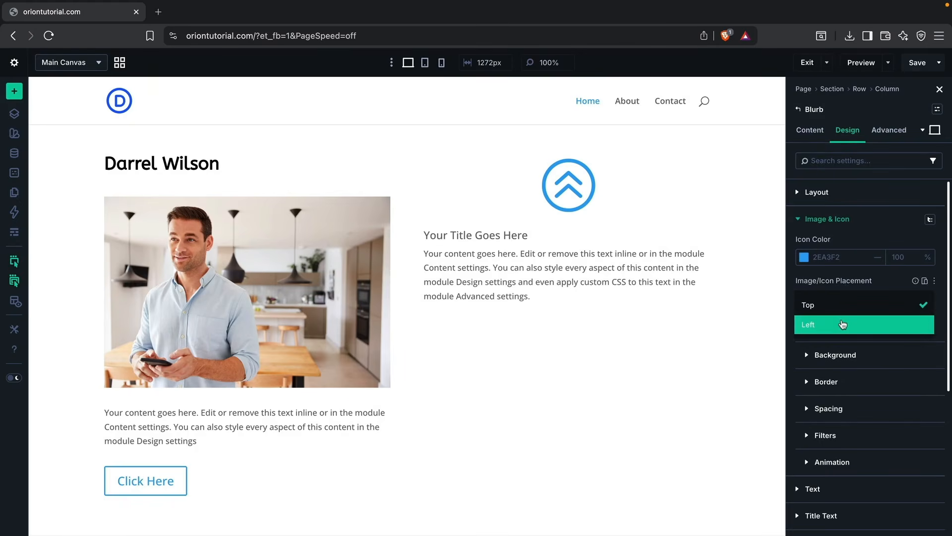
pyautogui.click(843, 324)
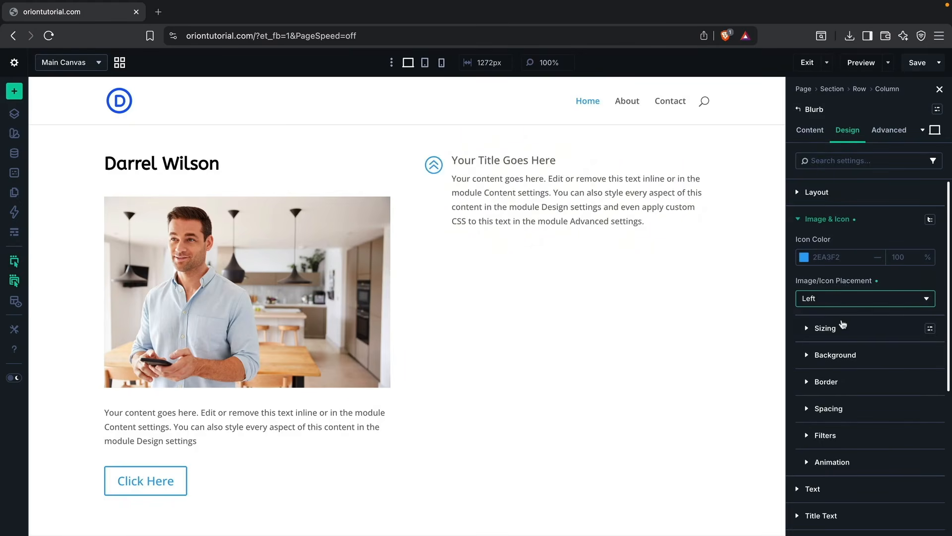
# Step: Change the blurb's icon color to dark gray 575757
pyautogui.click(804, 259)
pyautogui.moveTo(763, 286); pyautogui.dragTo(636, 306)
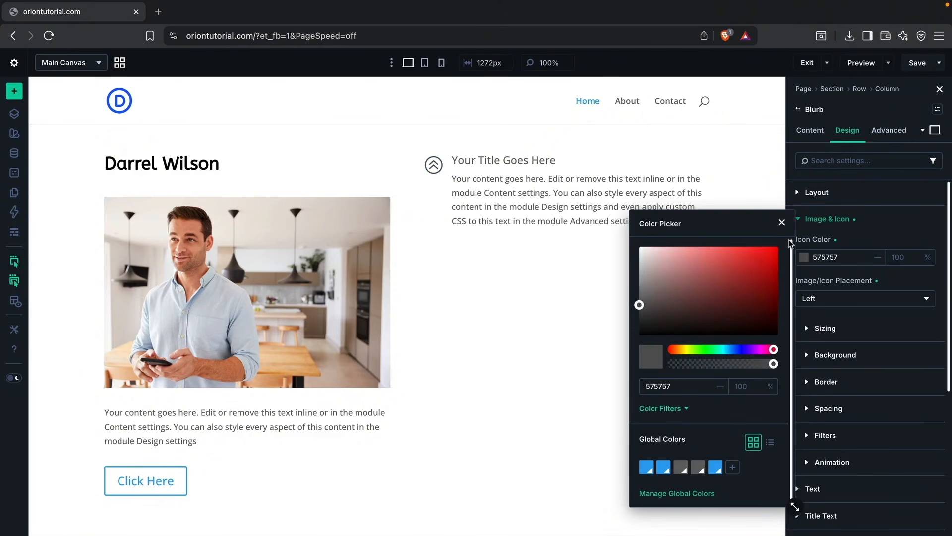
pyautogui.click(782, 222)
pyautogui.click(760, 229)
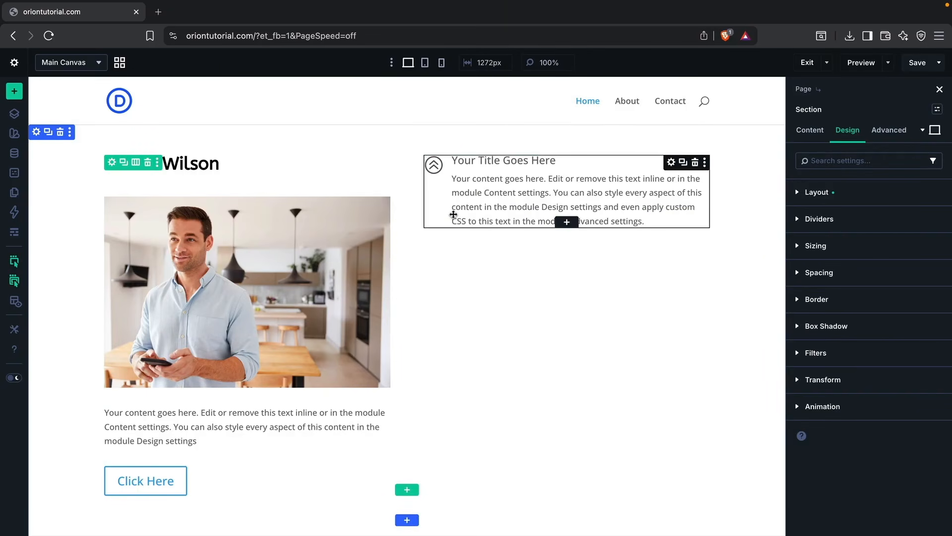
# Step: Duplicate the blurb twice so that three blurbs are stacked in the second column
pyautogui.rightClick(563, 182)
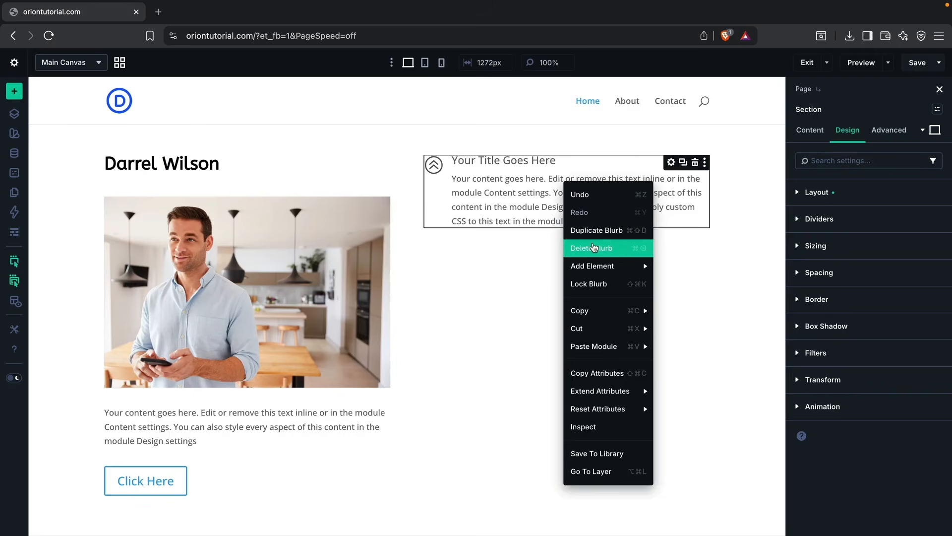
pyautogui.click(598, 230)
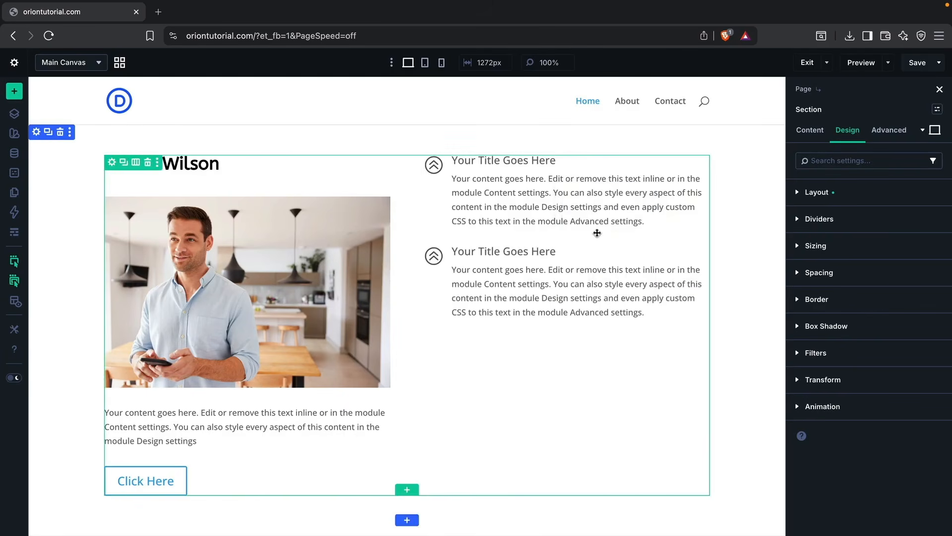
pyautogui.rightClick(536, 264)
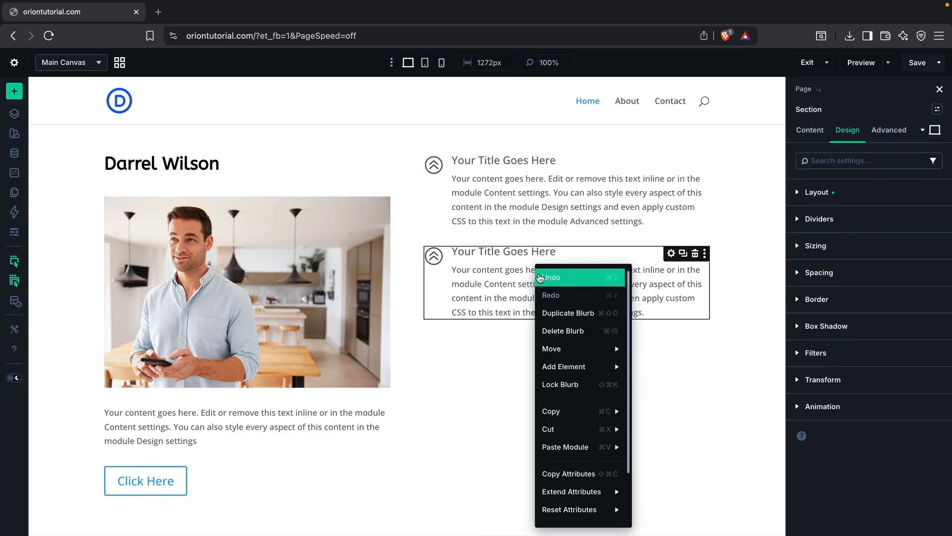
pyautogui.click(558, 312)
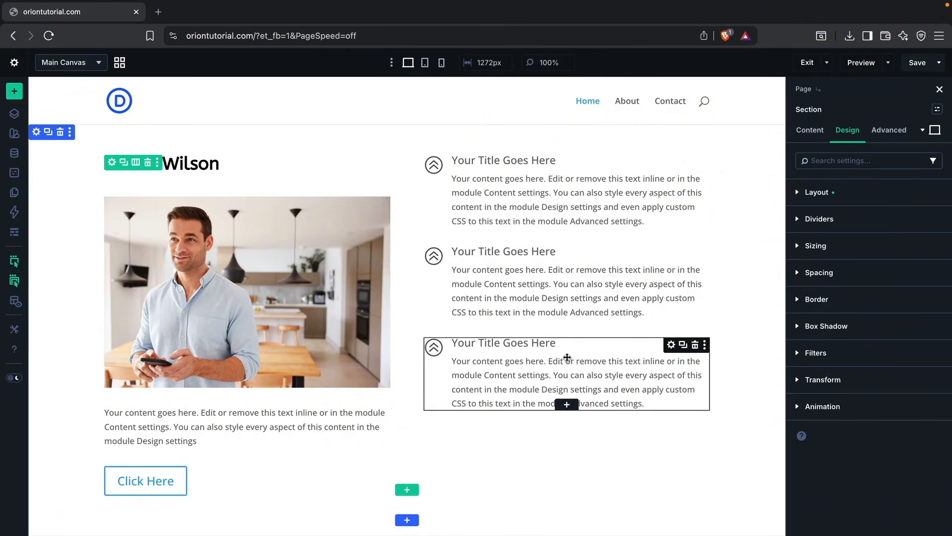
# Step: Delete the lowest blurb and duplicate the one above it to replace it
pyautogui.click(695, 346)
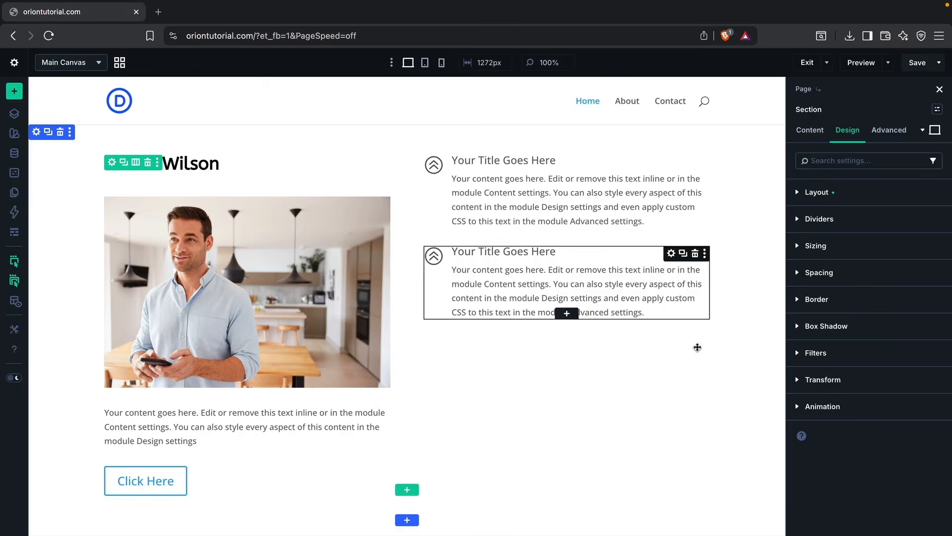
pyautogui.click(684, 254)
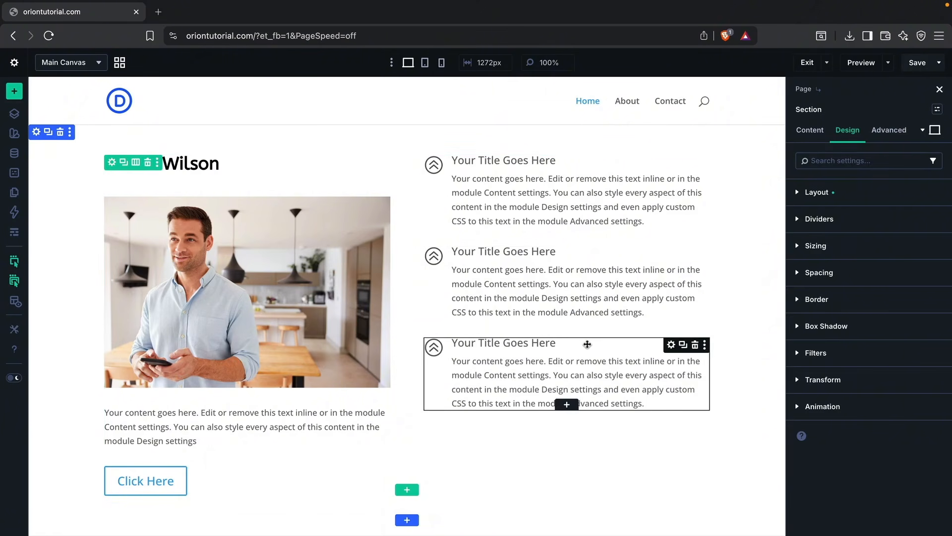
# Step: Move the lowest blurb directly below the photo and the heading between the two blurbs of the second column
pyautogui.moveTo(586, 351); pyautogui.dragTo(195, 387)
pyautogui.scroll(-1, 195, 387)
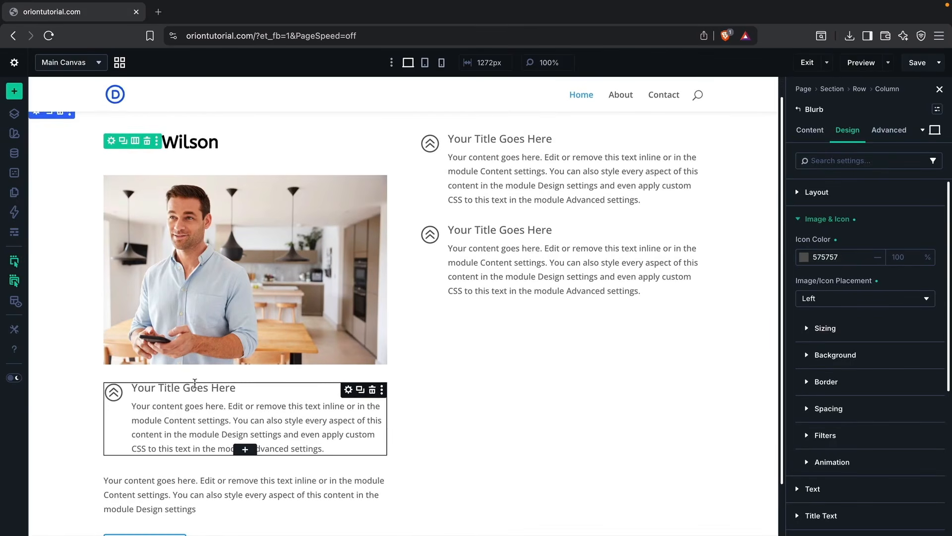
pyautogui.moveTo(205, 144)
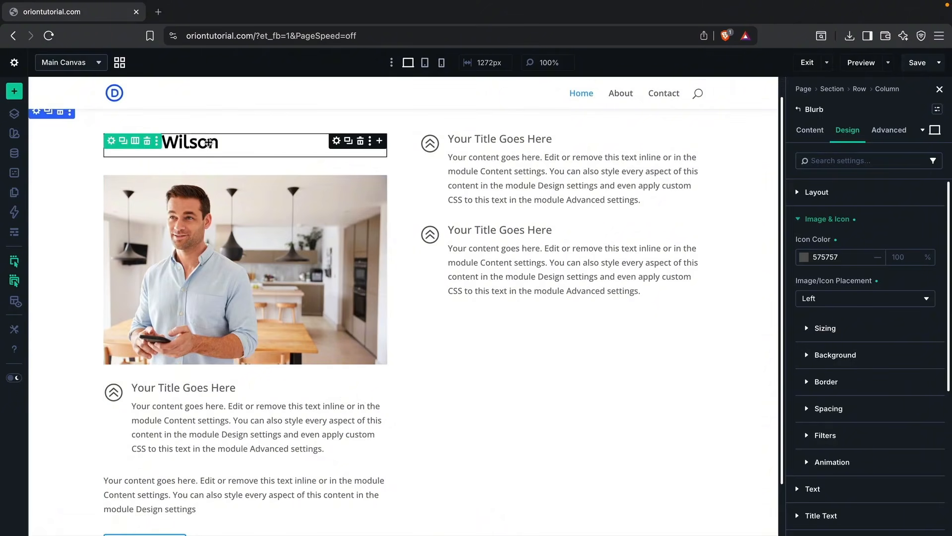
pyautogui.moveTo(336, 147); pyautogui.dragTo(485, 205)
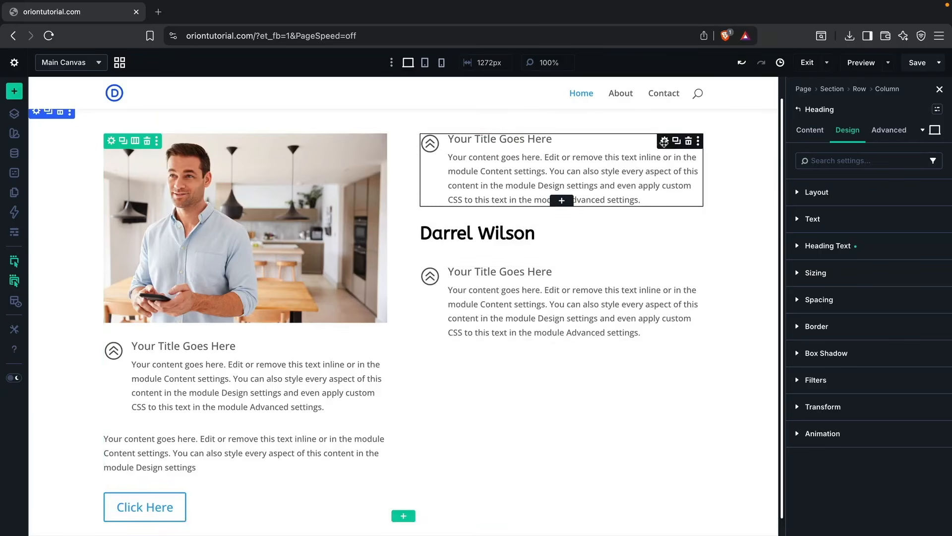
# Step: Undo the moves of the heading and the blurb
pyautogui.click(742, 65)
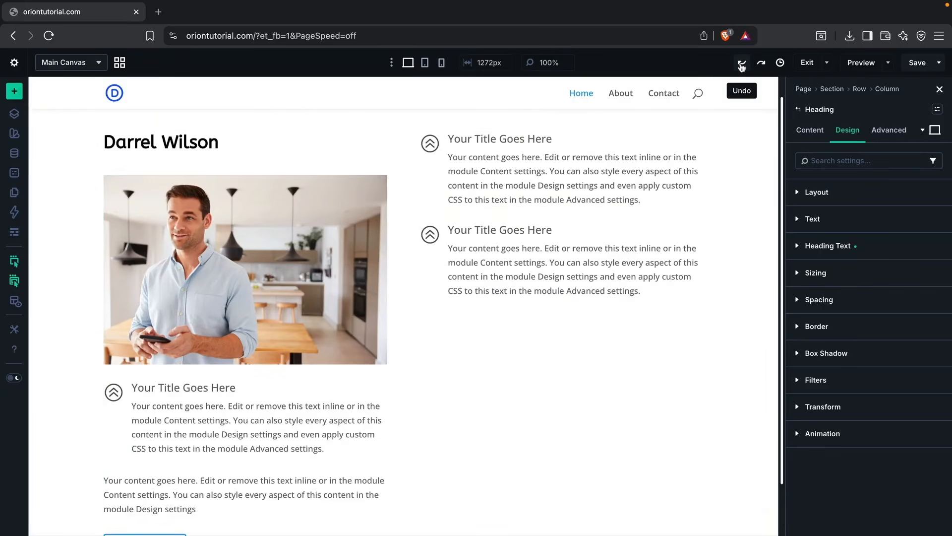
pyautogui.click(741, 65)
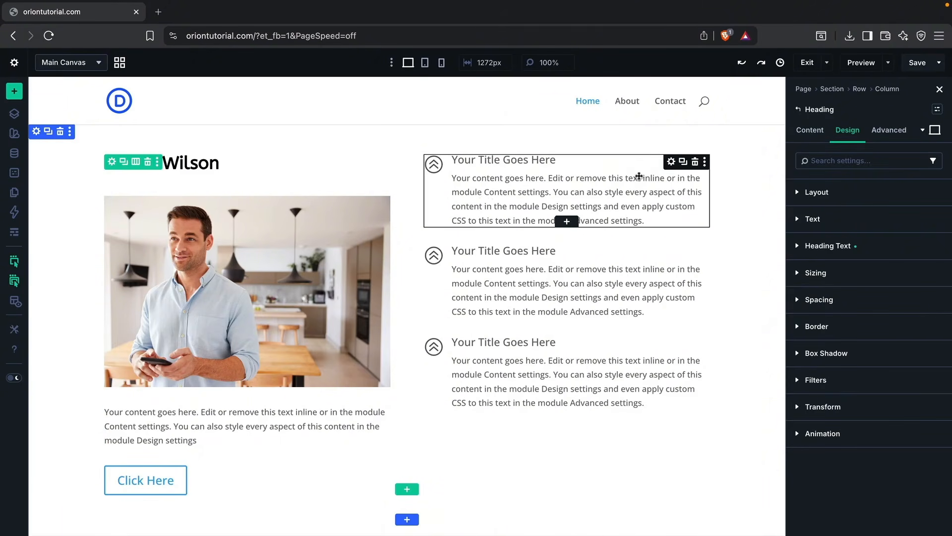
# Step: Delete all three blurbs from the second column
pyautogui.click(696, 162)
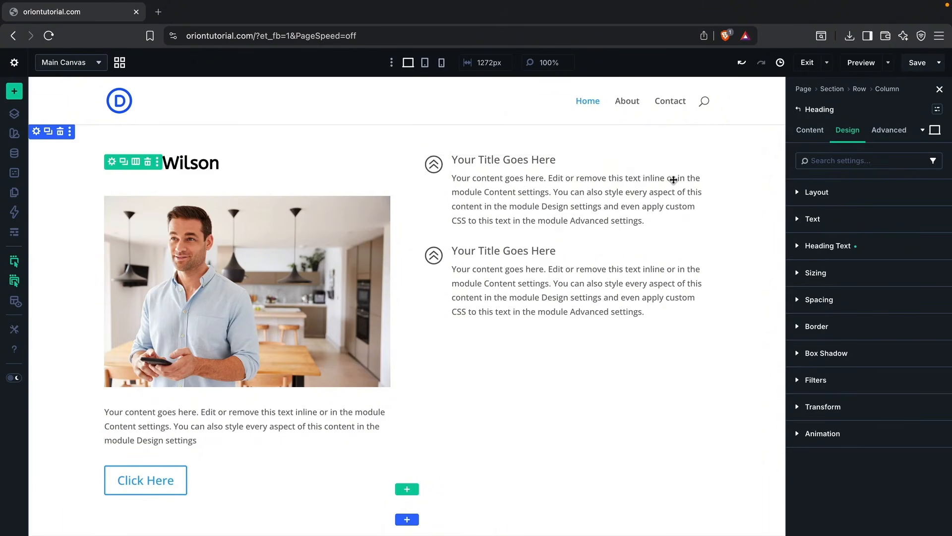
pyautogui.rightClick(673, 181)
pyautogui.click(690, 192)
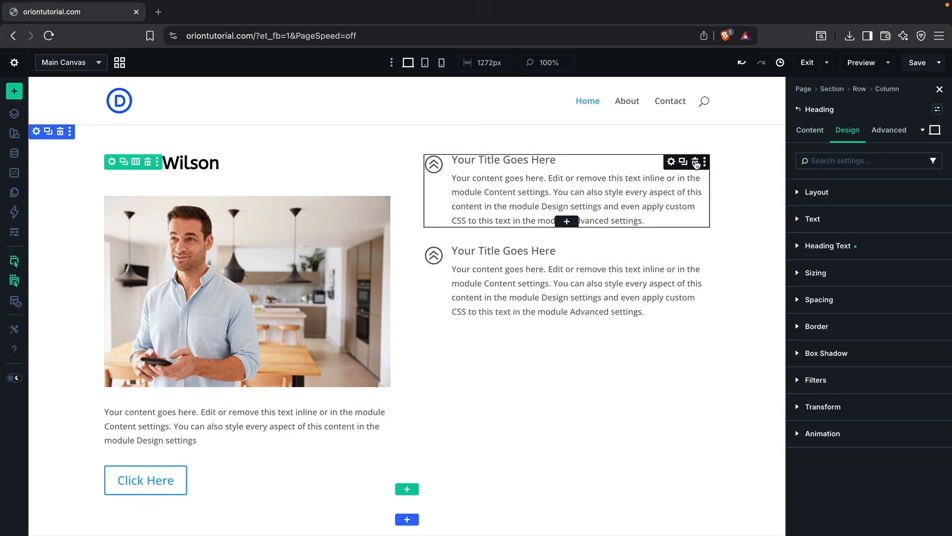
pyautogui.rightClick(675, 186)
pyautogui.click(691, 199)
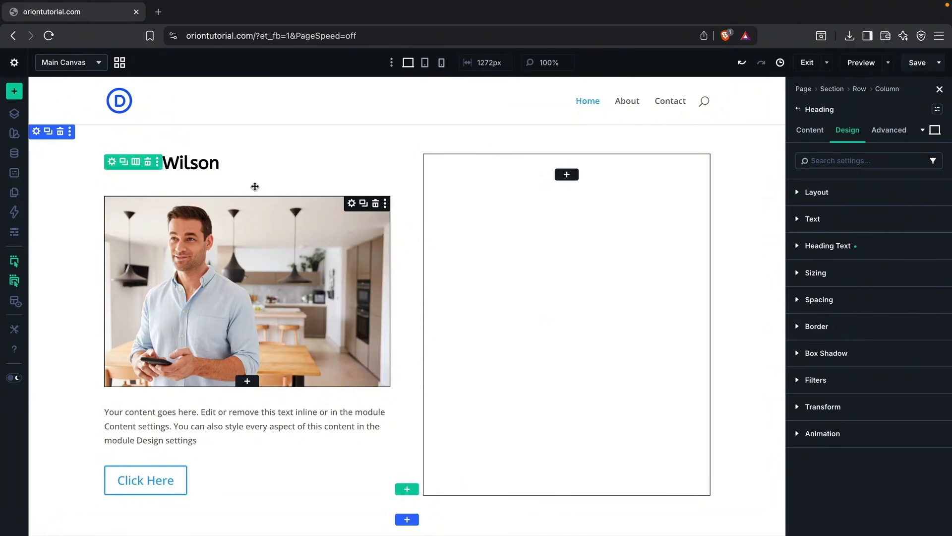
# Step: Duplicate the row's filled first column twice and delete the empty last column
pyautogui.click(114, 165)
pyautogui.click(812, 130)
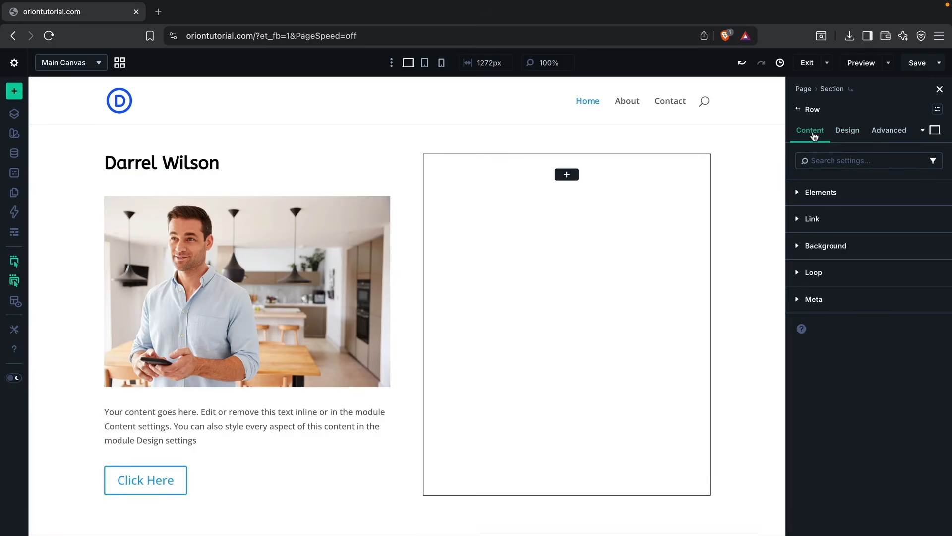
pyautogui.click(821, 197)
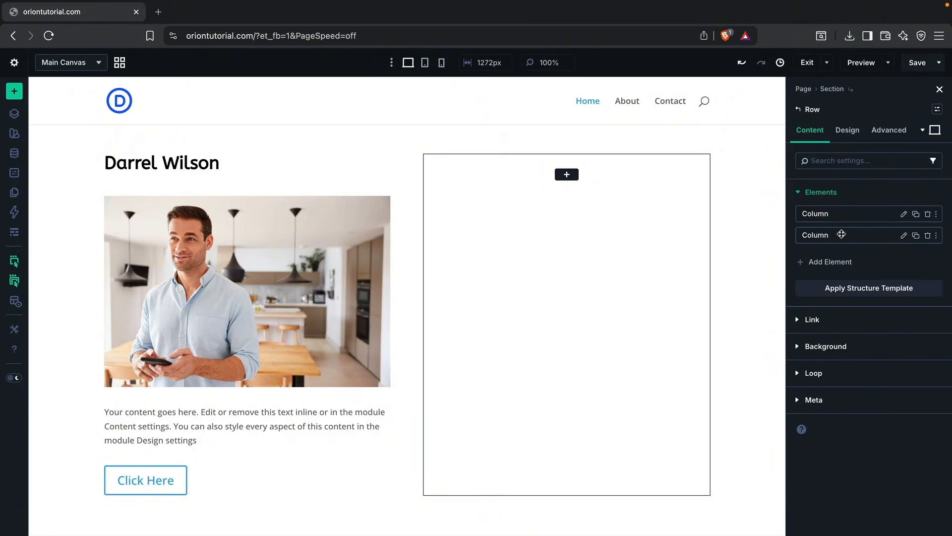
pyautogui.click(916, 214)
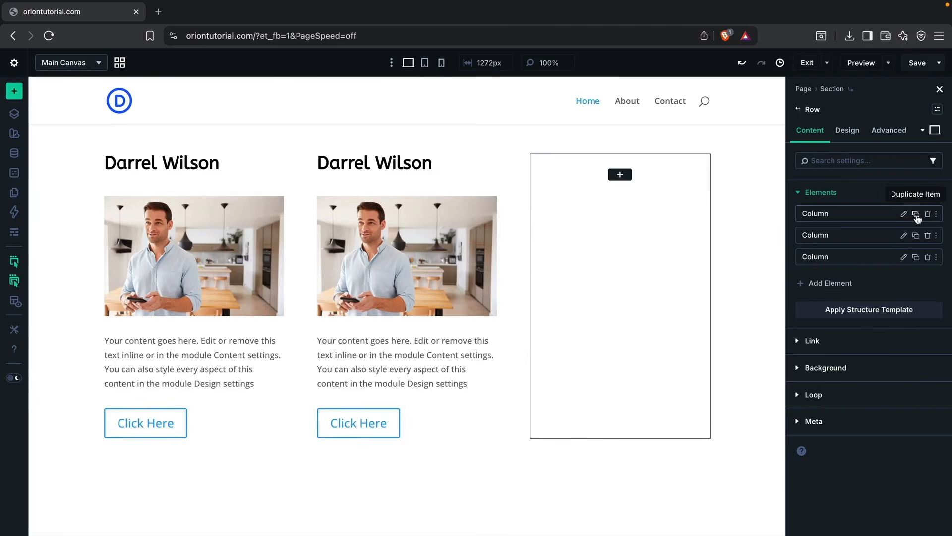
pyautogui.click(916, 214)
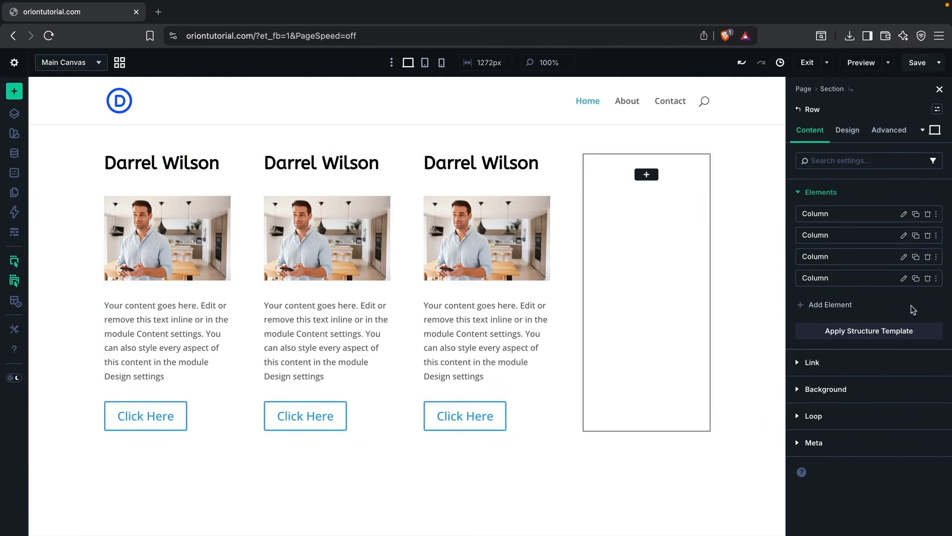
pyautogui.click(927, 277)
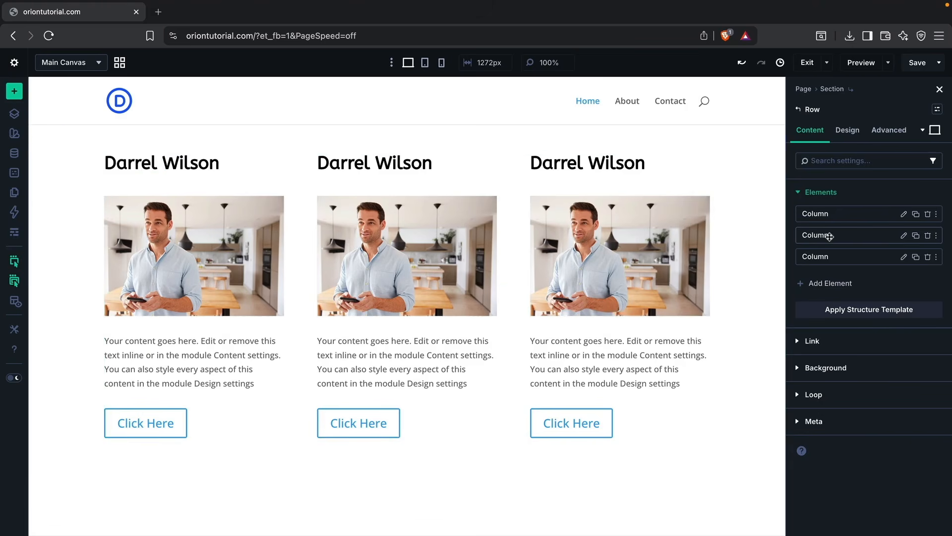
# Step: Give the middle column a light gray D6D6D6 background color
pyautogui.click(904, 236)
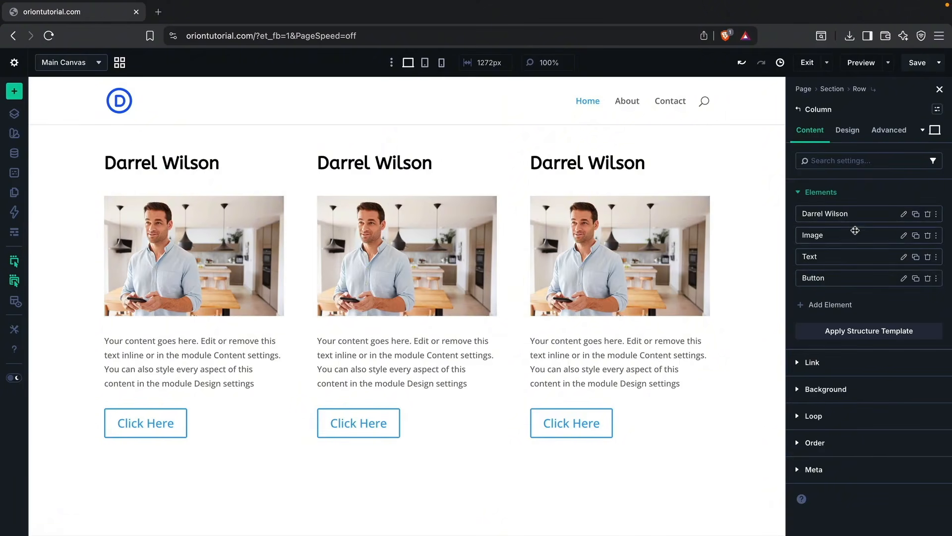
pyautogui.click(838, 390)
pyautogui.click(861, 363)
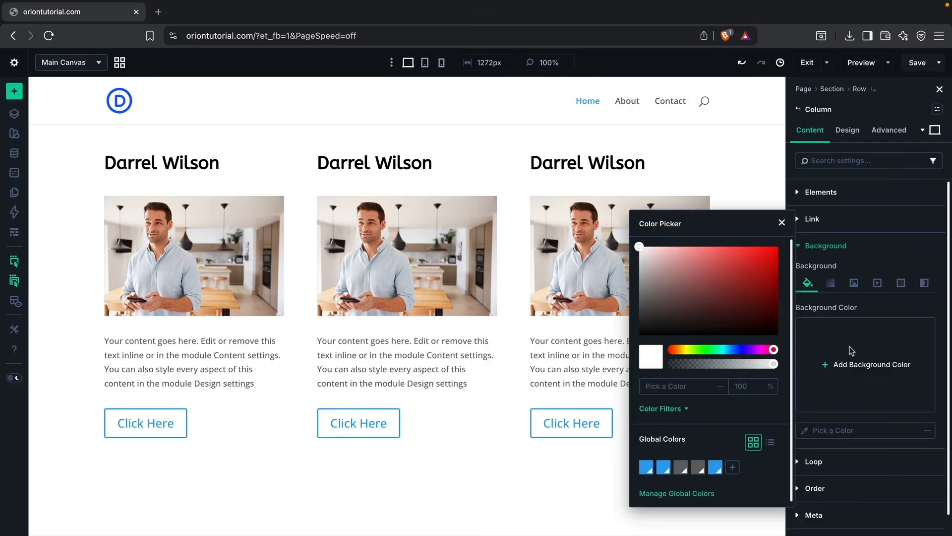
pyautogui.click(667, 304)
pyautogui.moveTo(666, 305)
pyautogui.mouseDown()
pyautogui.moveTo(639, 248)
pyautogui.moveTo(639, 261)
pyautogui.mouseUp()
pyautogui.click(905, 253)
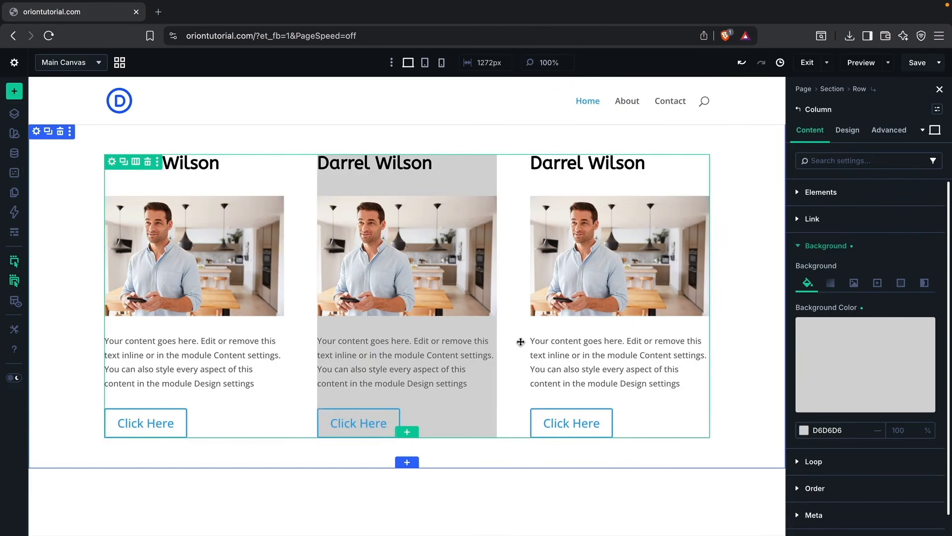
# Step: Set the middle column's padding to 20 px on all four sides
pyautogui.click(842, 137)
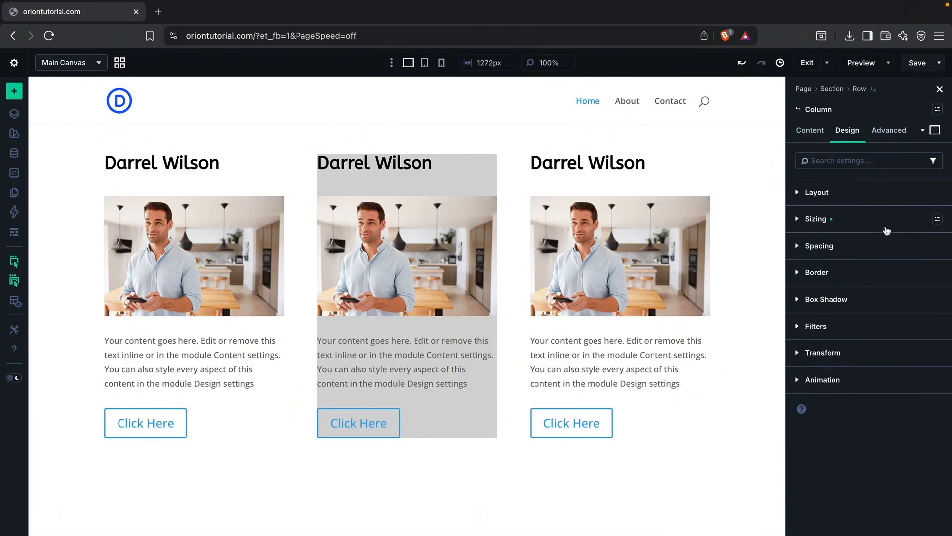
pyautogui.click(849, 249)
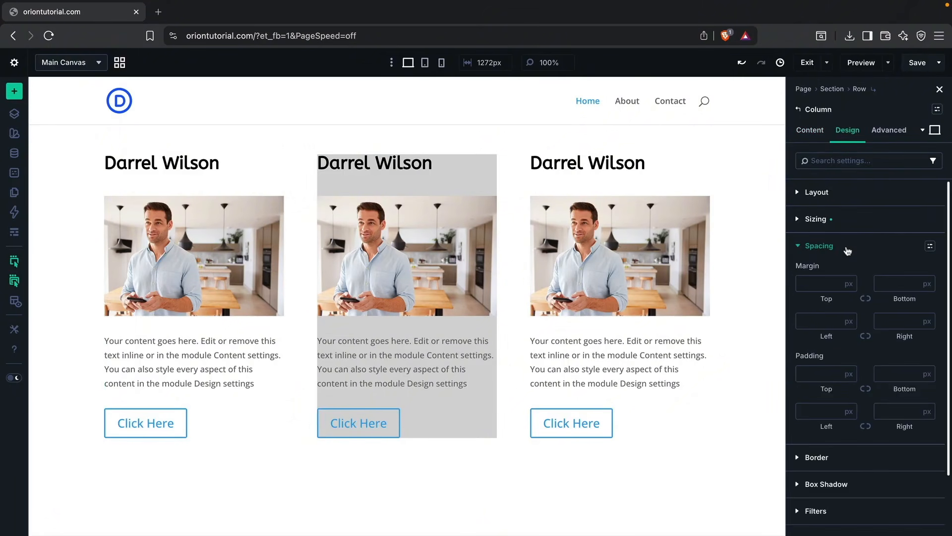
pyautogui.click(823, 371)
pyautogui.write('20')
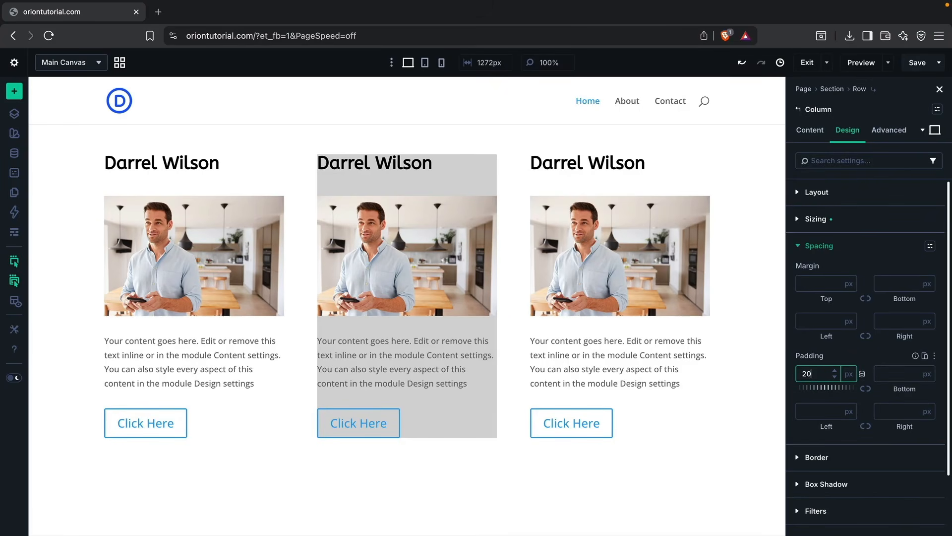
pyautogui.press('Tab')
pyautogui.write('20')
pyautogui.press('Tab')
pyautogui.write('20')
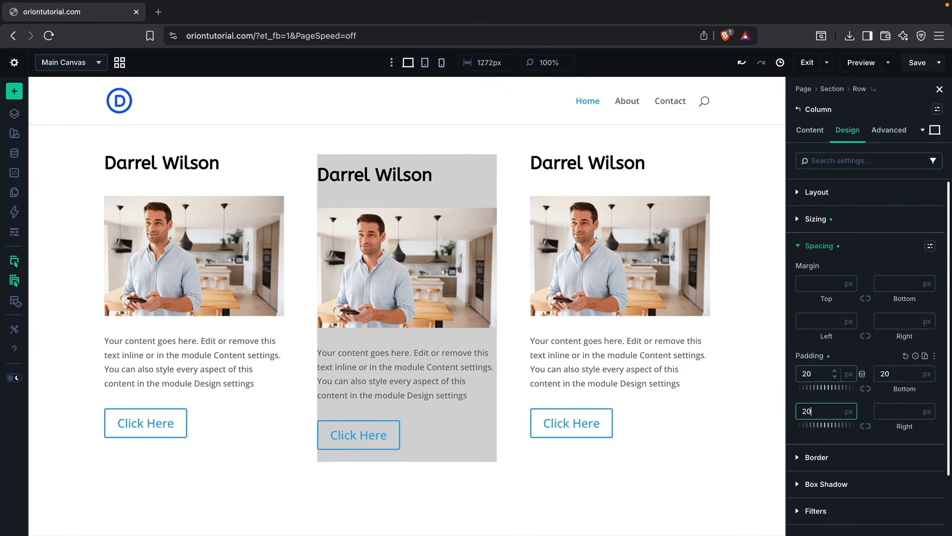
pyautogui.press('Tab')
pyautogui.write('20')
pyautogui.press('Tab')
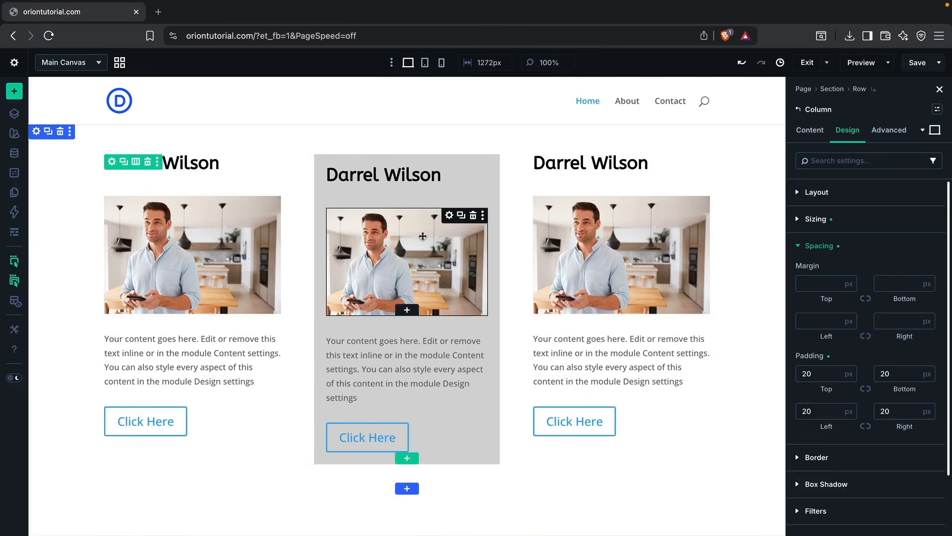
# Step: Copy the middle column's attributes and paste all column attributes onto the third column
pyautogui.rightClick(437, 195)
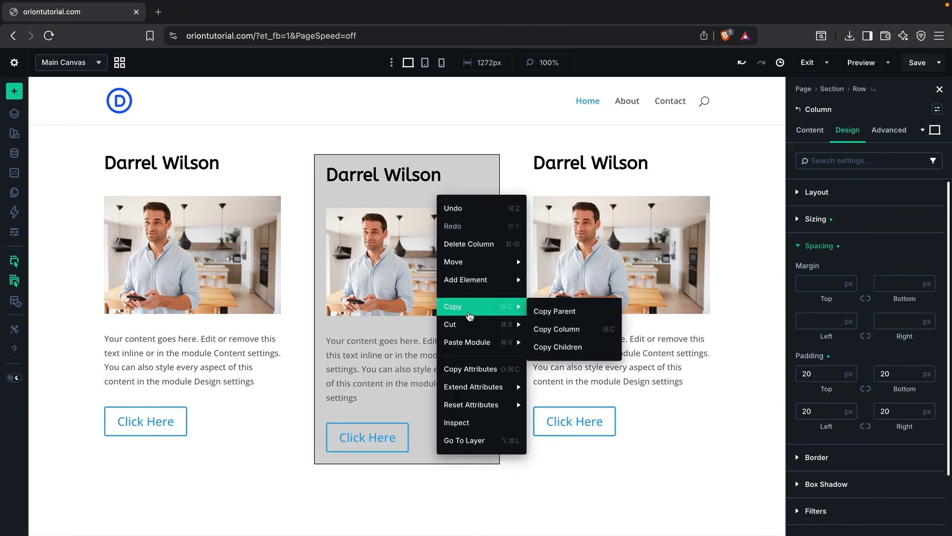
pyautogui.click(477, 369)
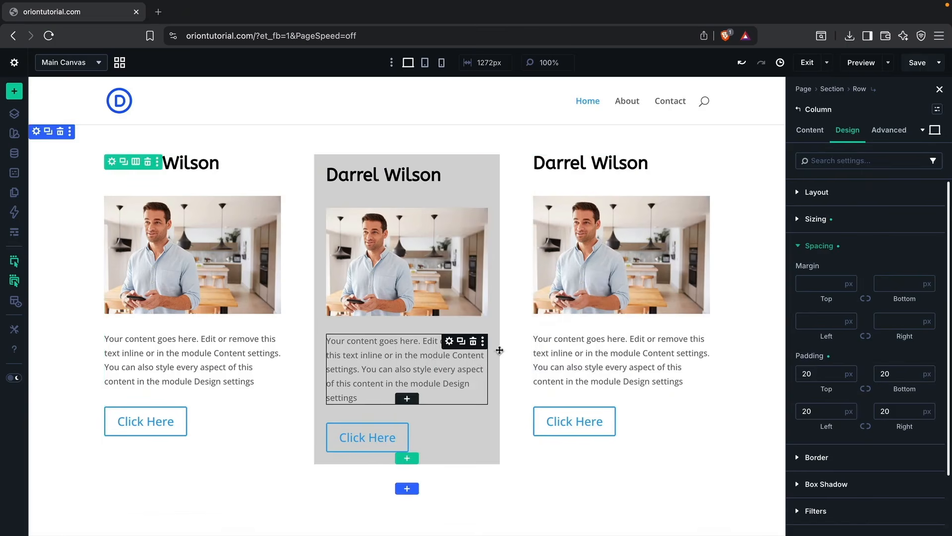
pyautogui.rightClick(676, 183)
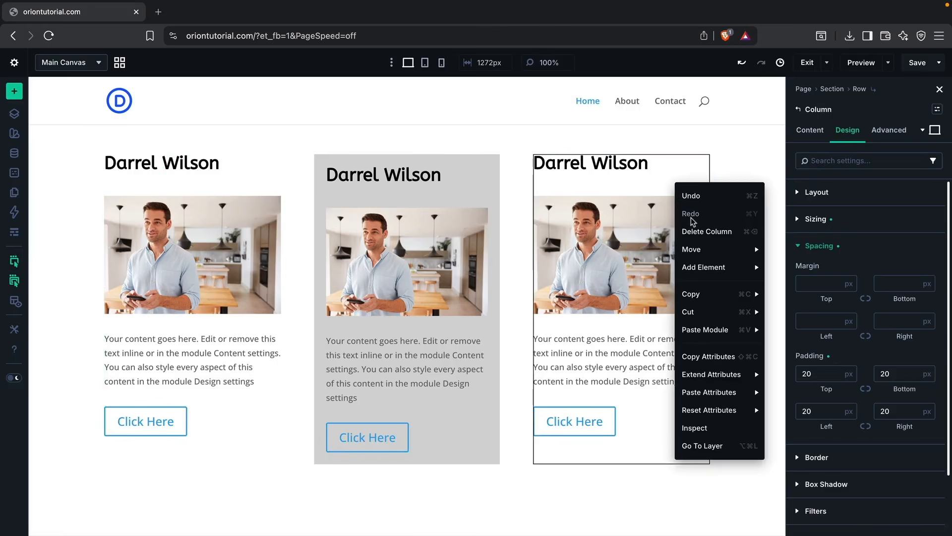
pyautogui.moveTo(724, 395)
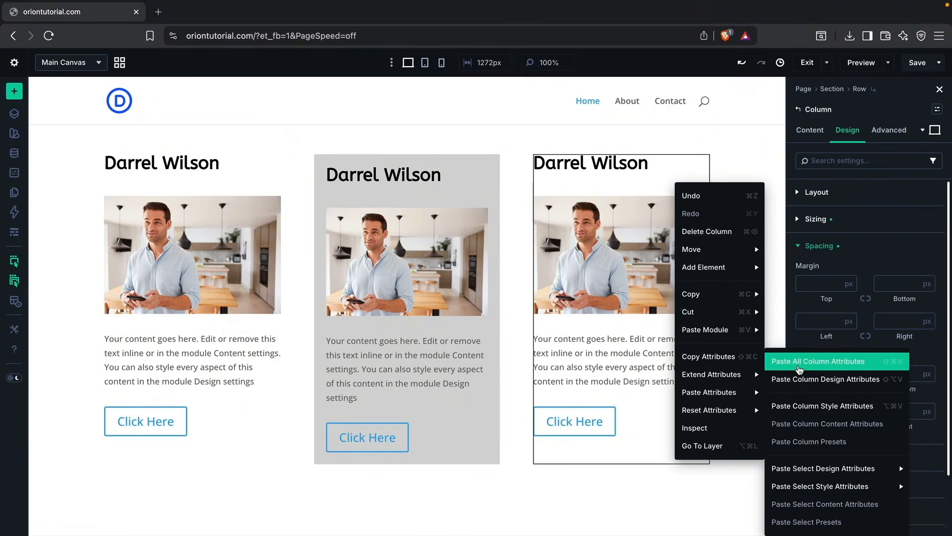
pyautogui.click(799, 362)
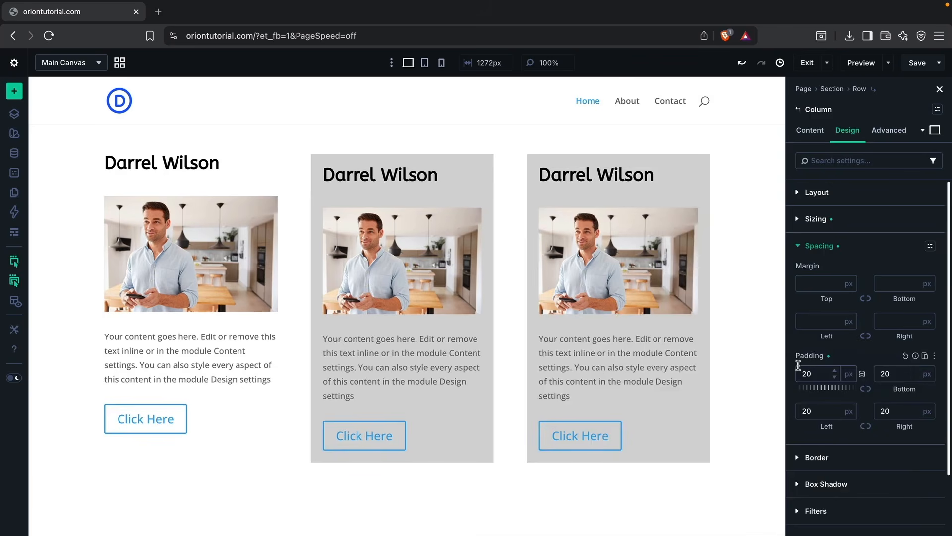
# Step: From the row's list of columns, copy the second column's item styles and paste them onto the first column
pyautogui.click(816, 134)
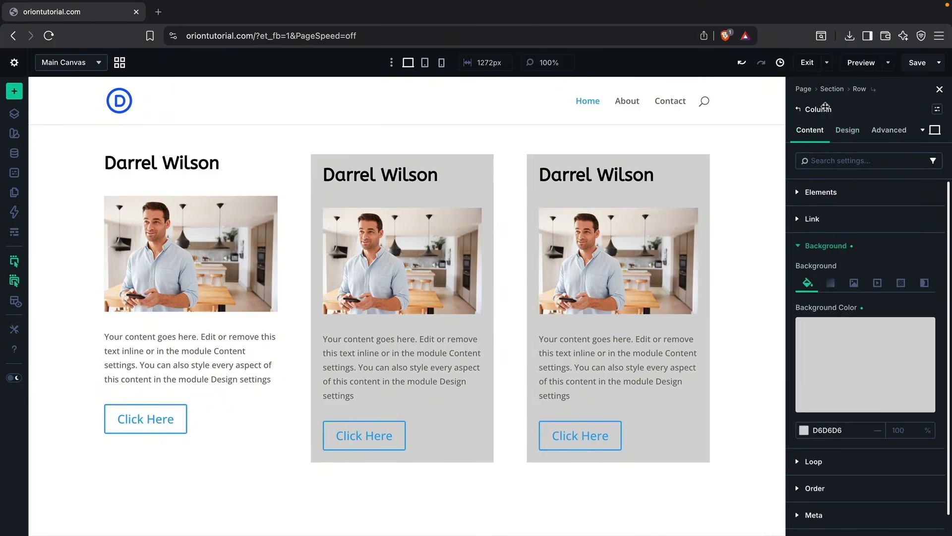
pyautogui.click(859, 89)
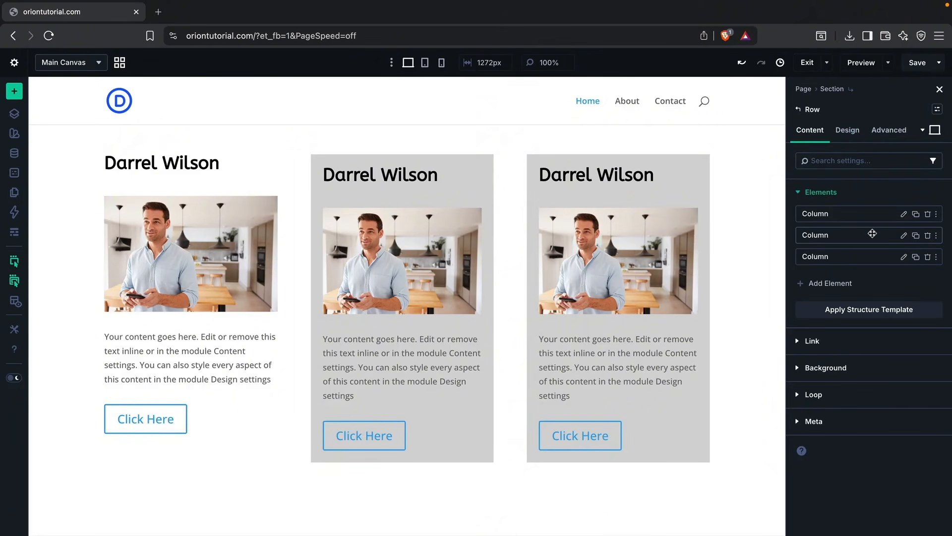
pyautogui.rightClick(857, 235)
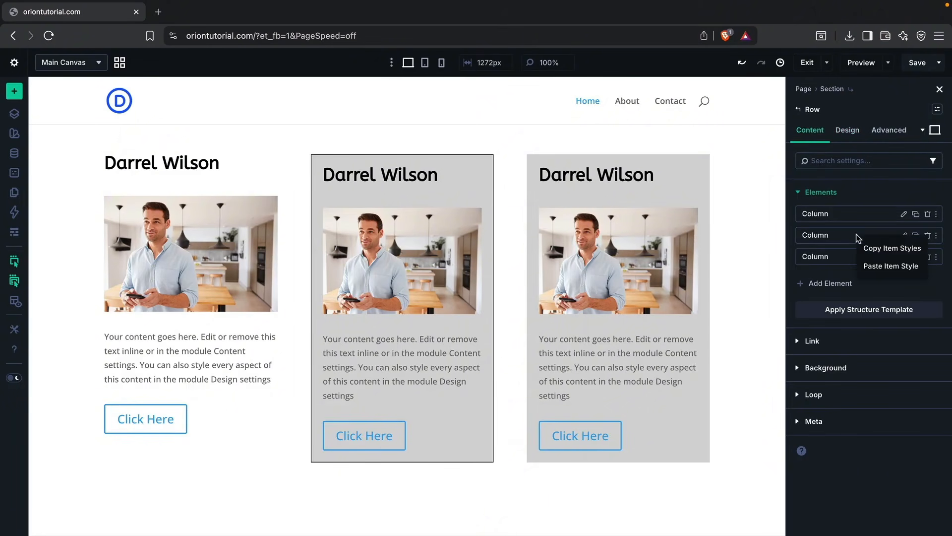
pyautogui.click(873, 251)
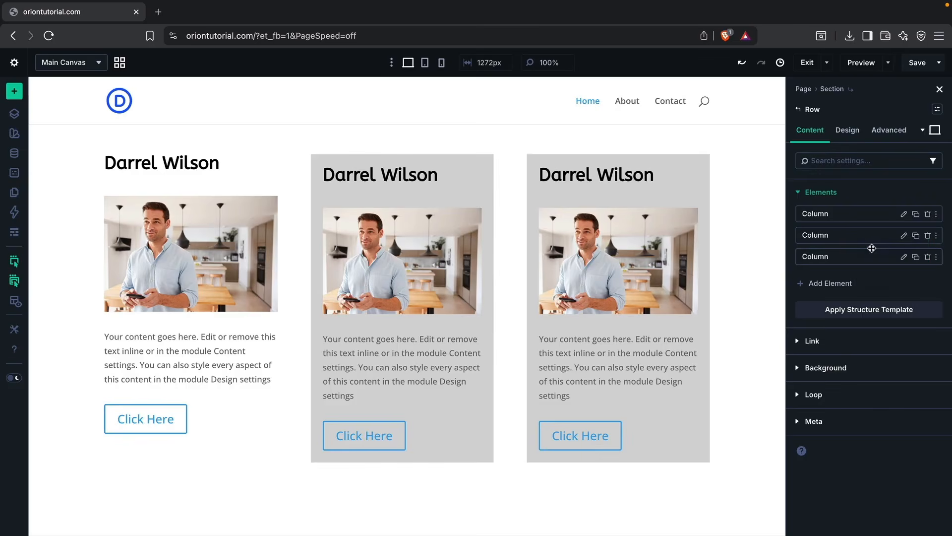
pyautogui.rightClick(848, 212)
pyautogui.click(867, 244)
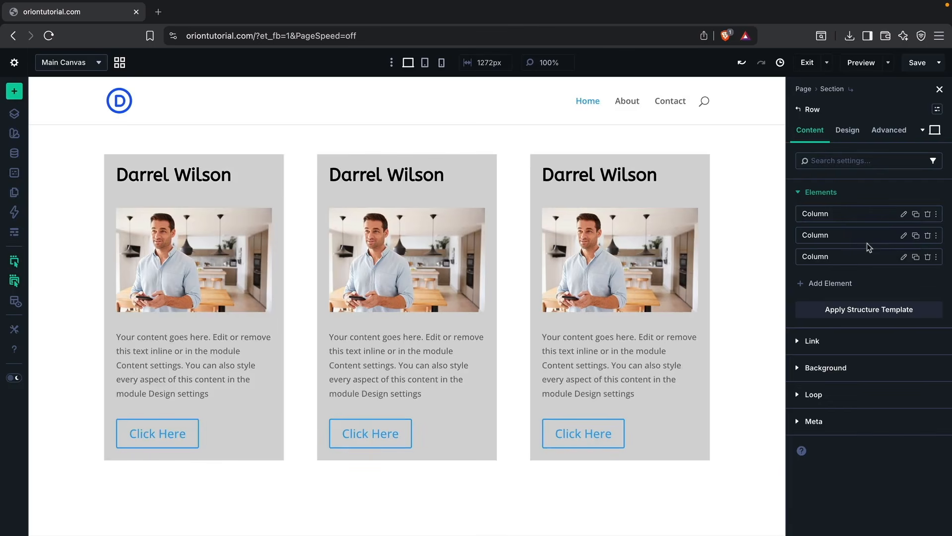